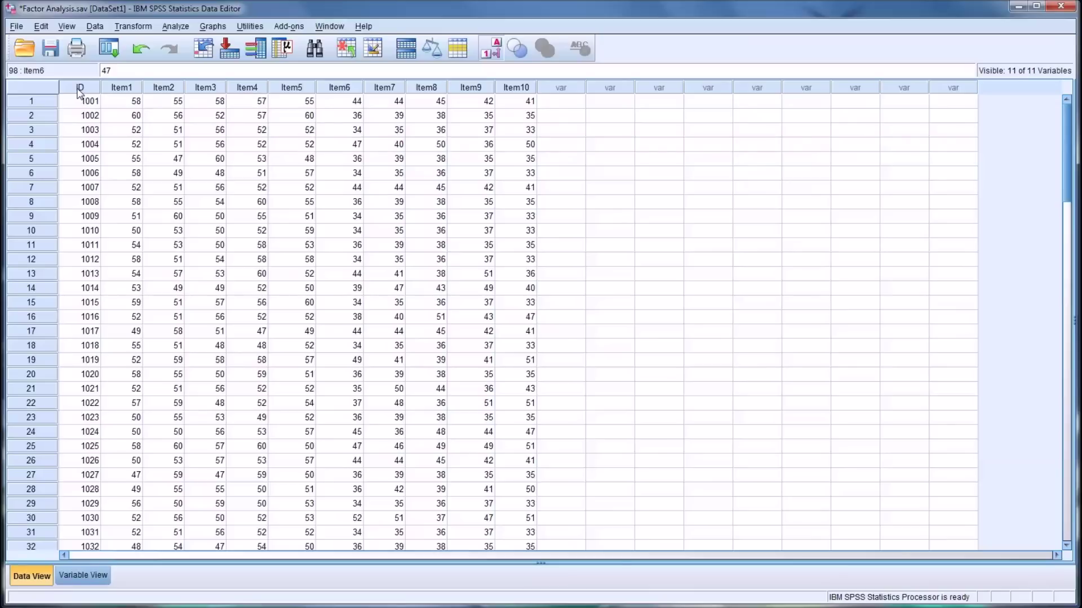
# Step: Select the ID column, then row 1's Item1–Item10 scores in parts, and clear the selection
pyautogui.click(80, 89)
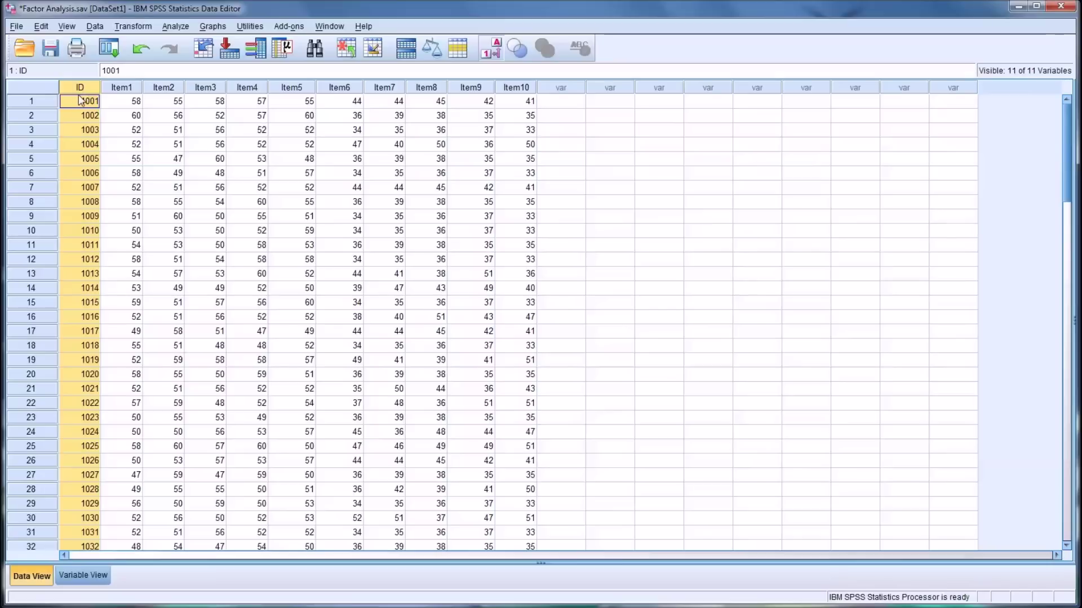
pyautogui.scroll(-13, 88, 141)
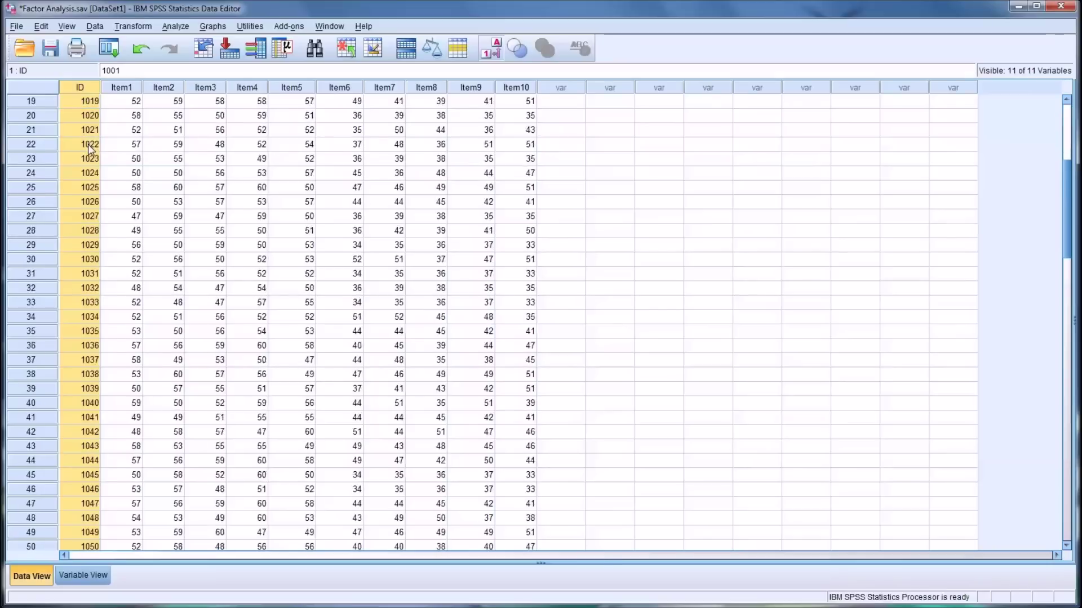
pyautogui.scroll(-11, 89, 148)
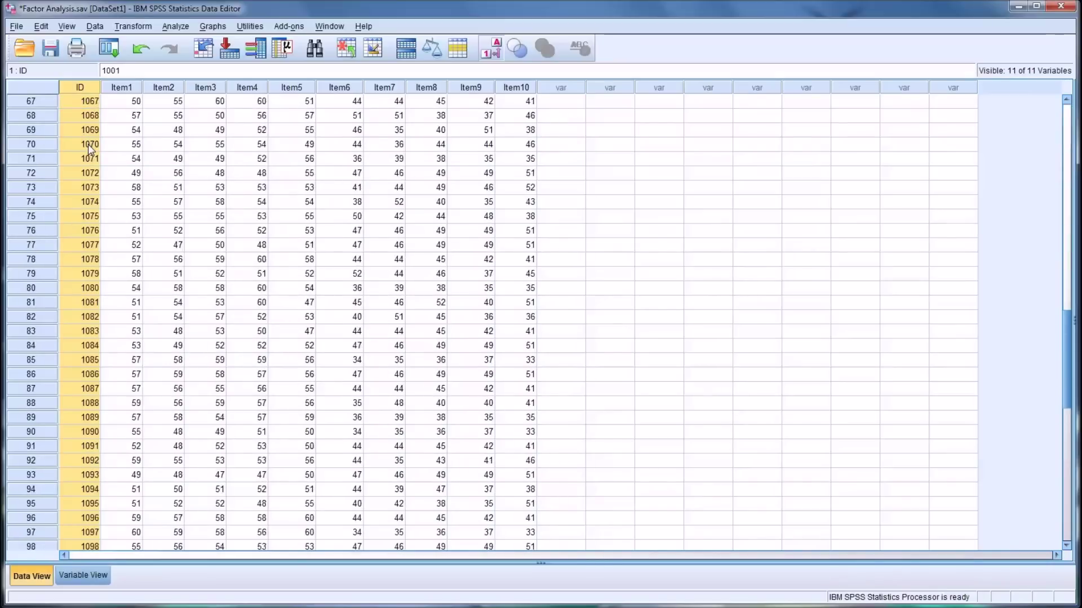
pyautogui.scroll(9, 95, 462)
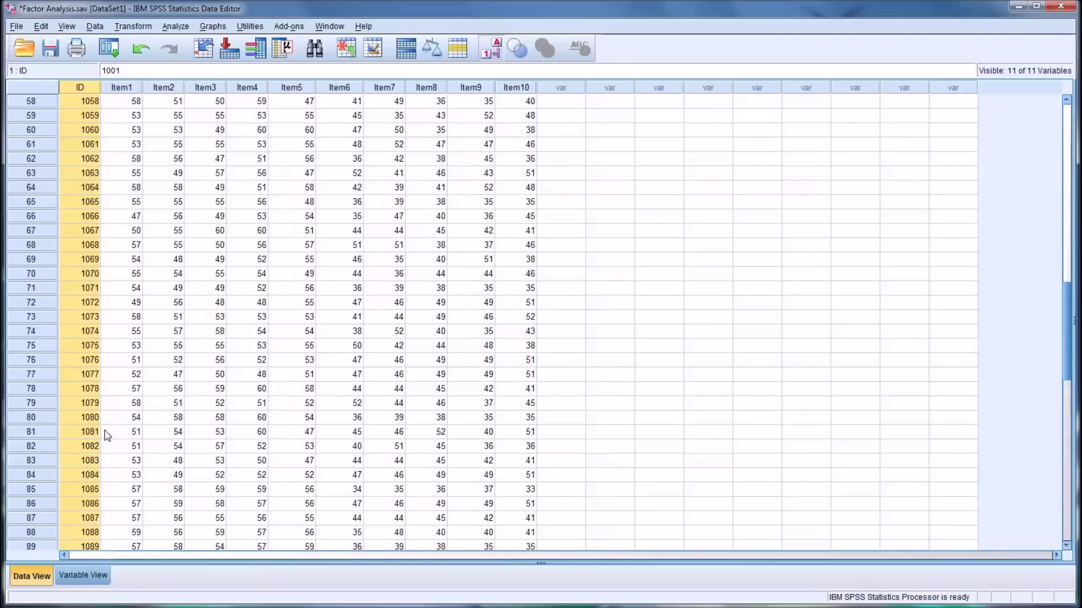
pyautogui.scroll(15, 113, 389)
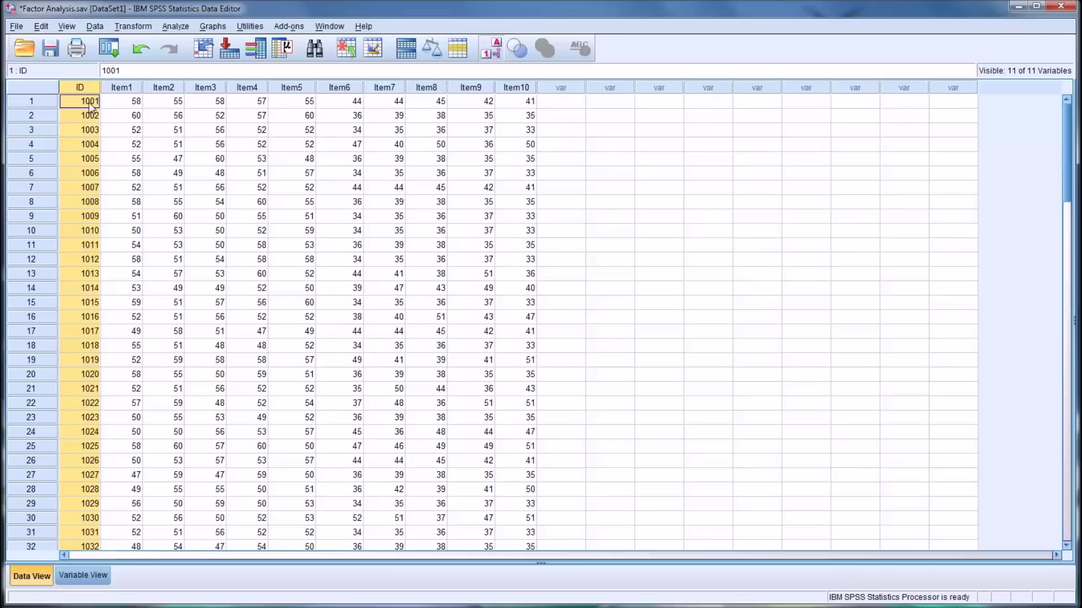
pyautogui.click(121, 103)
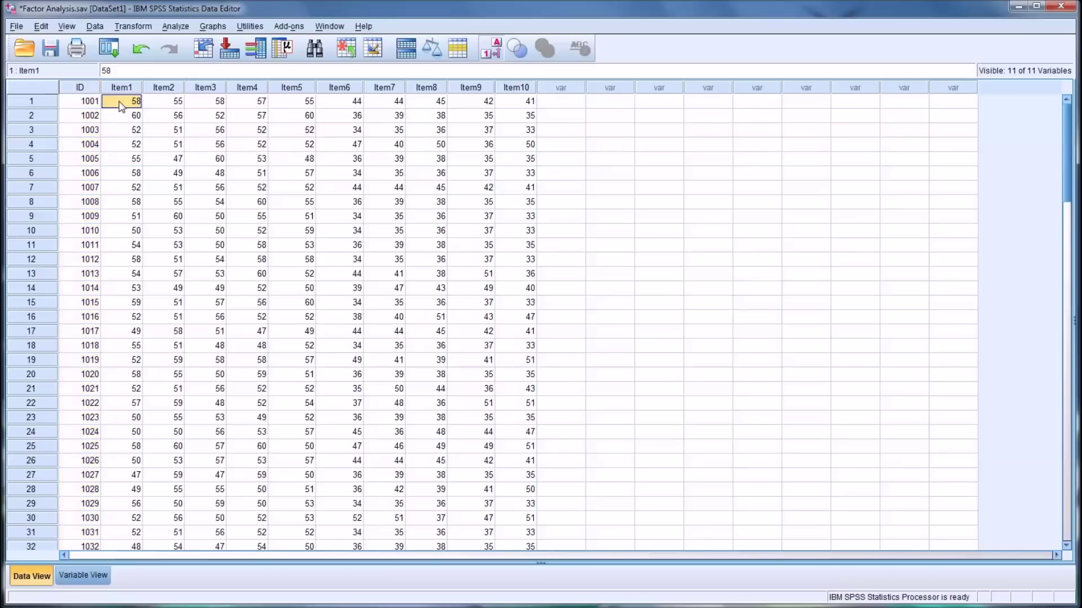
pyautogui.moveTo(126, 105); pyautogui.dragTo(500, 110)
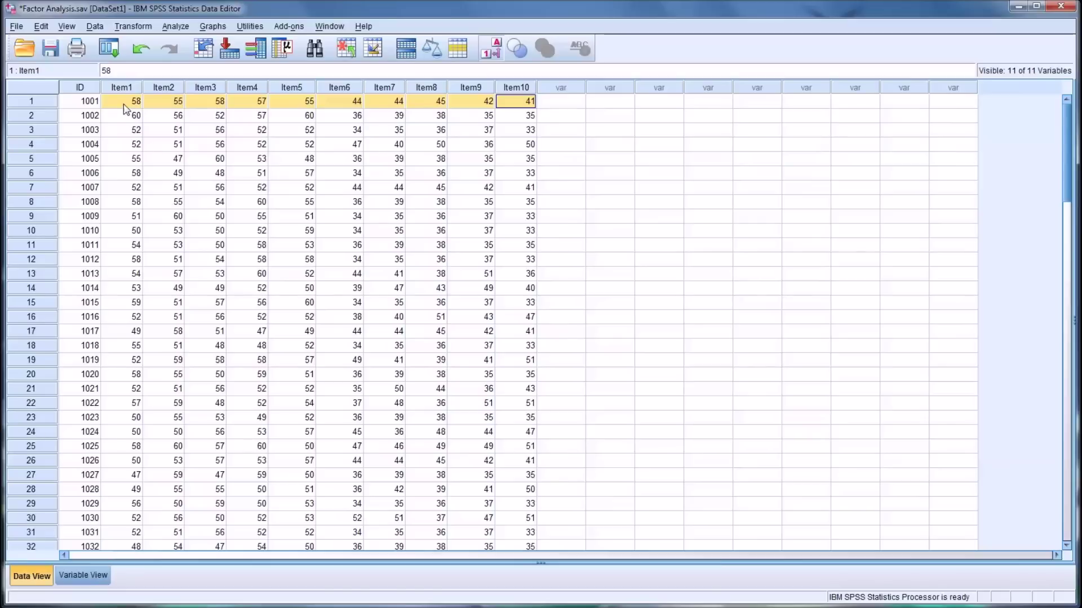
pyautogui.moveTo(124, 105); pyautogui.dragTo(280, 112)
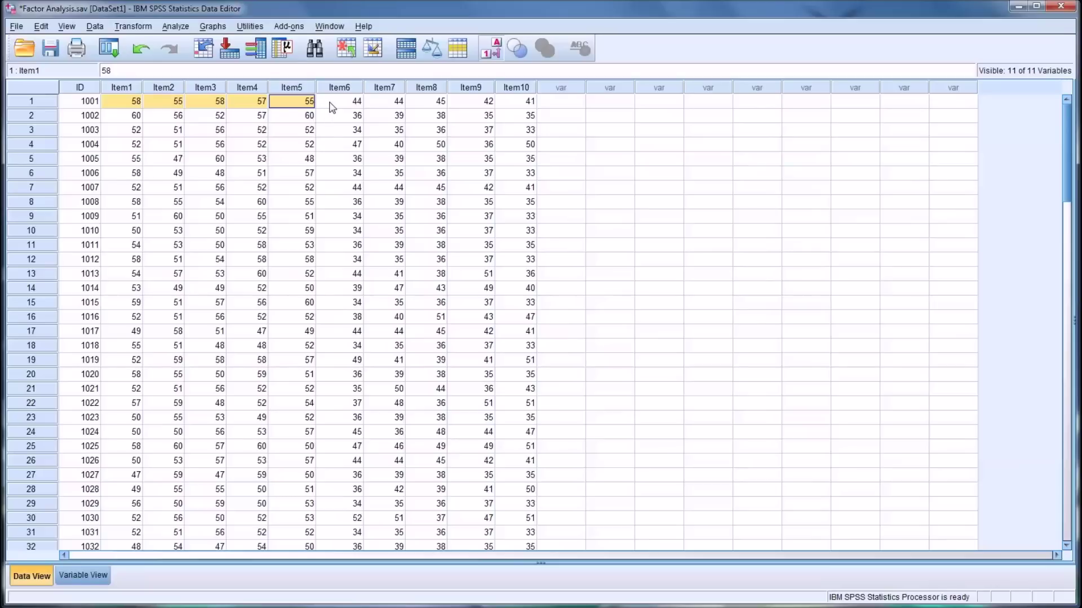
pyautogui.moveTo(332, 108); pyautogui.dragTo(507, 114)
pyautogui.click(430, 148)
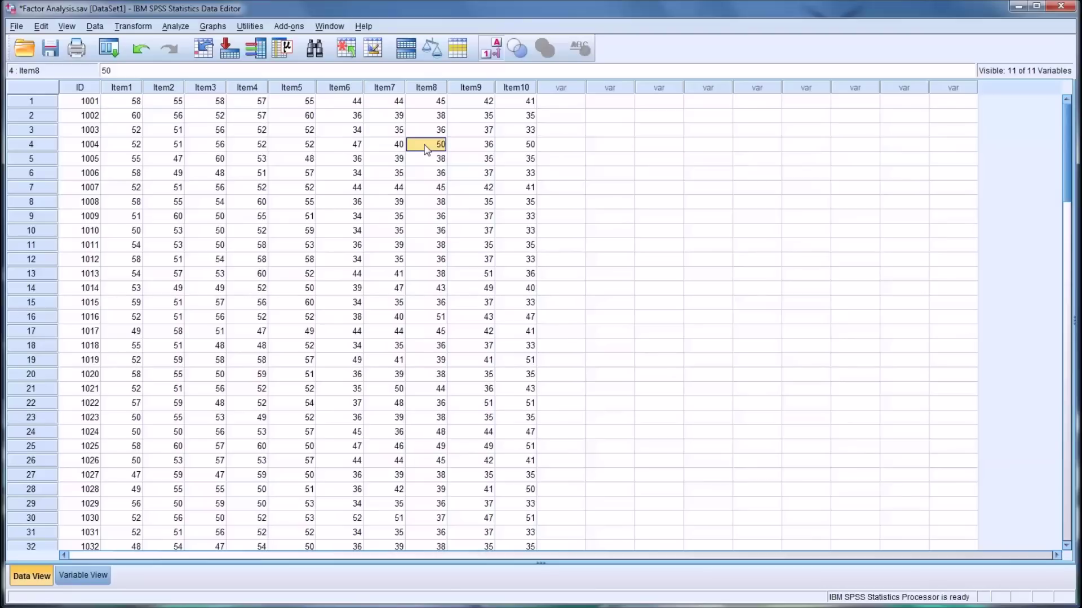
# Step: Start a factor analysis and empty its analysis variable list
pyautogui.click(180, 28)
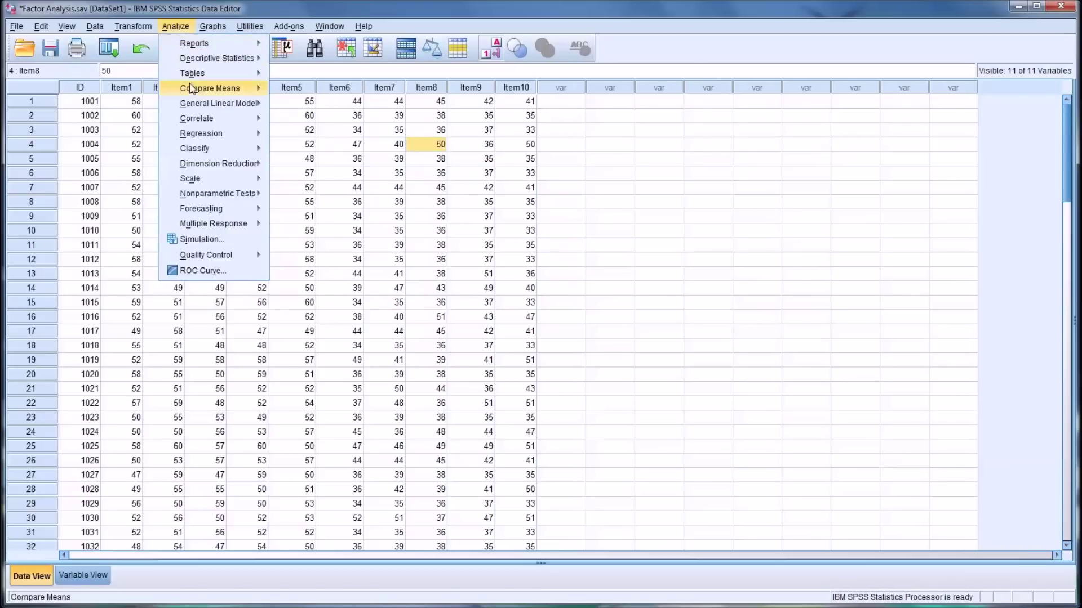
pyautogui.moveTo(226, 164)
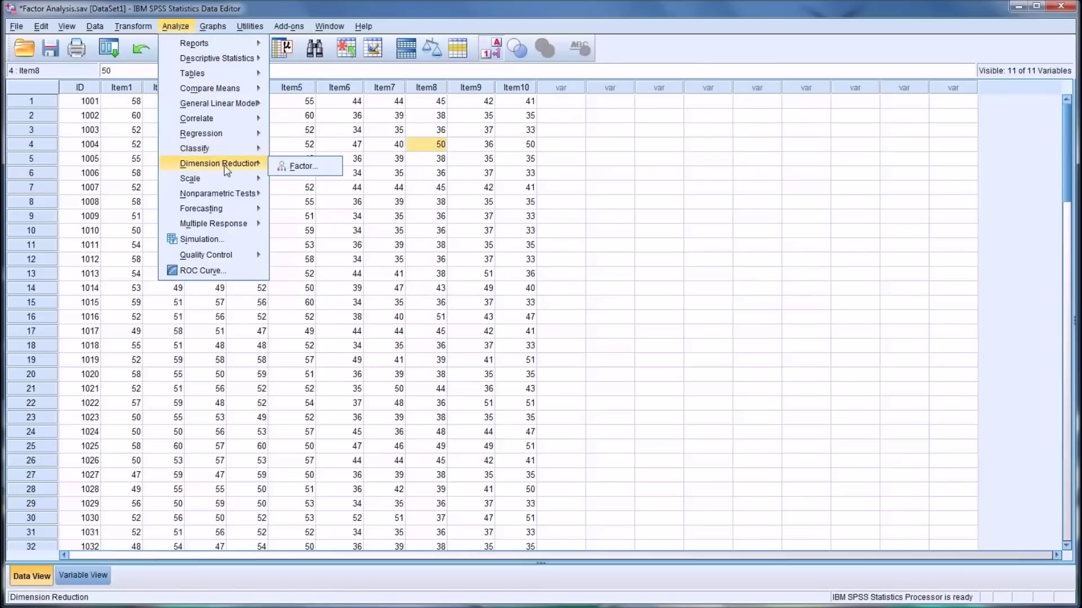
pyautogui.click(324, 169)
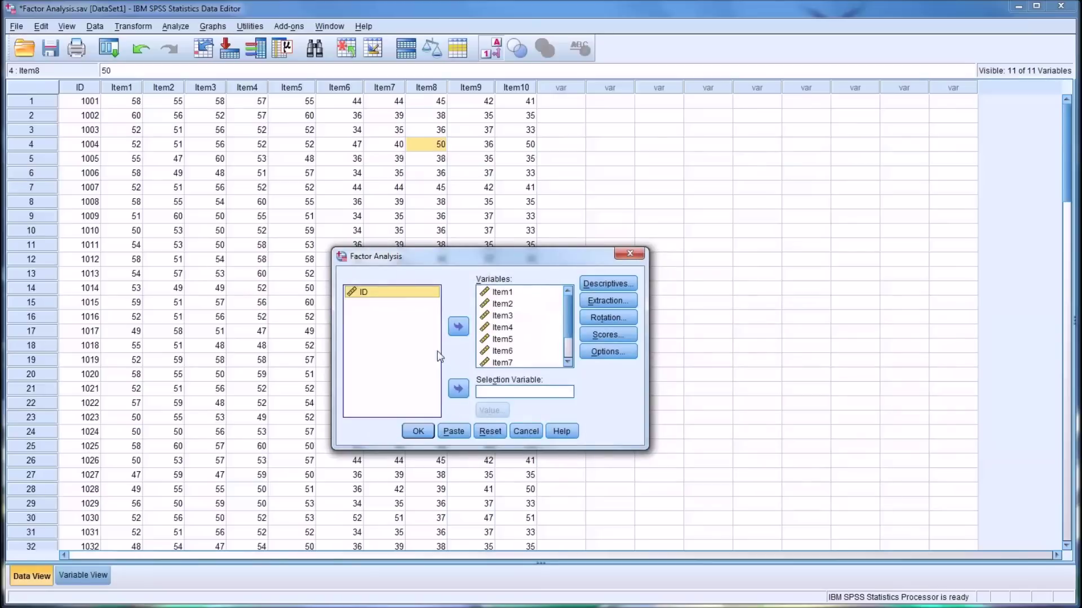
pyautogui.click(502, 351)
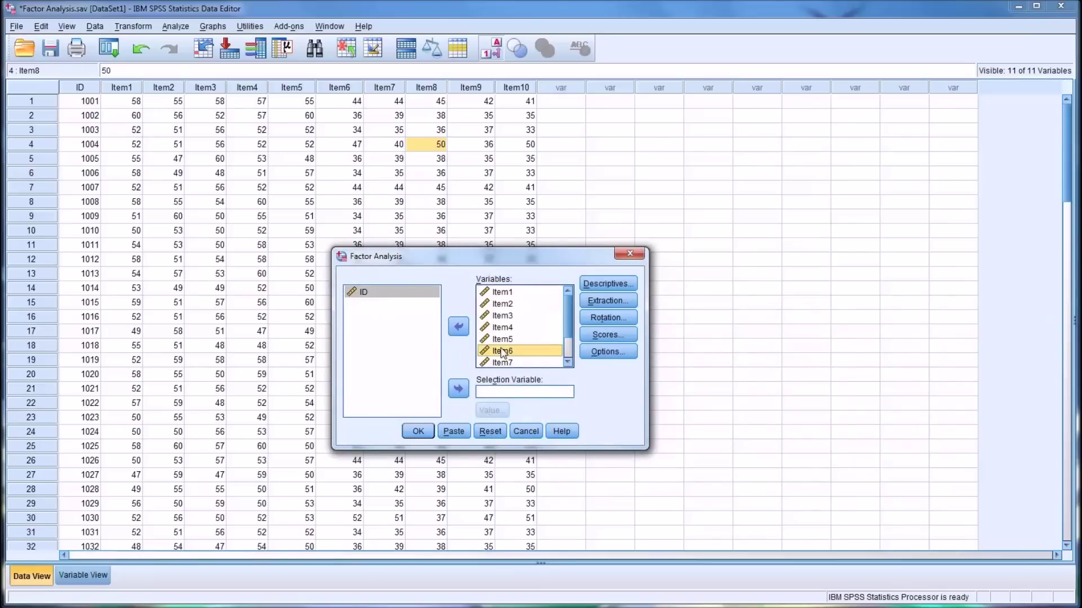
pyautogui.hotkey('ctrl', 'a')
pyautogui.click(458, 326)
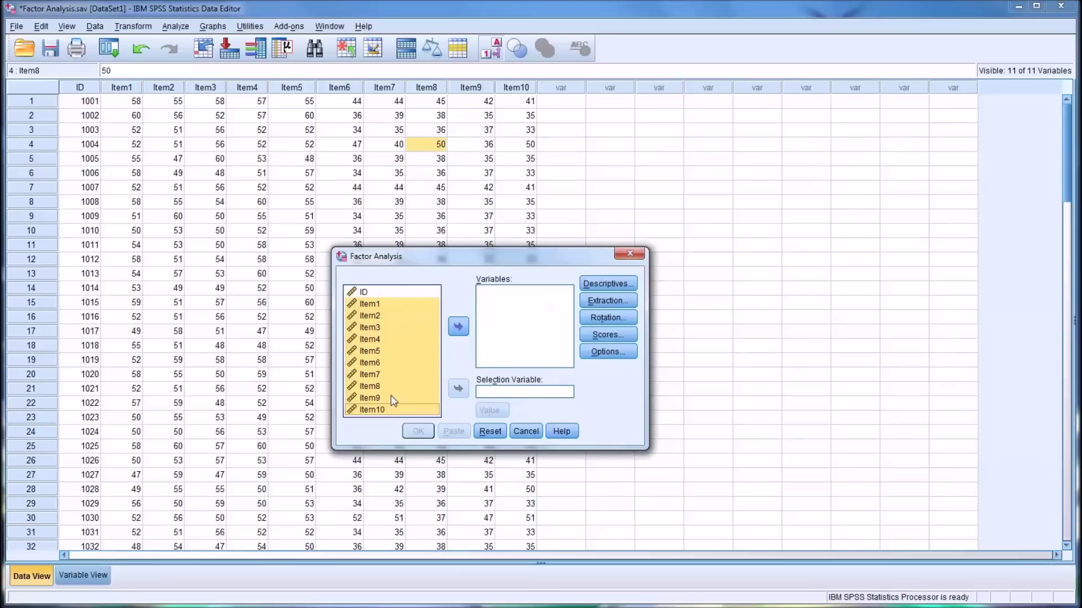
# Step: Put Item1–Item10, without ID, in the analysis list, then cancel the dialog
pyautogui.press('Home')
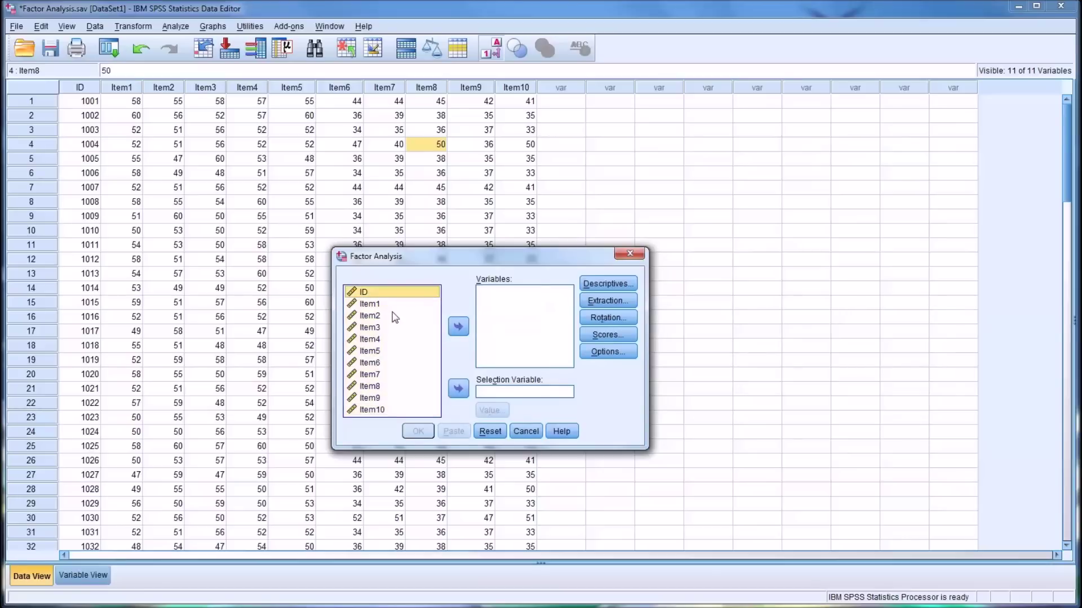
pyautogui.hotkey('shift', 'End')
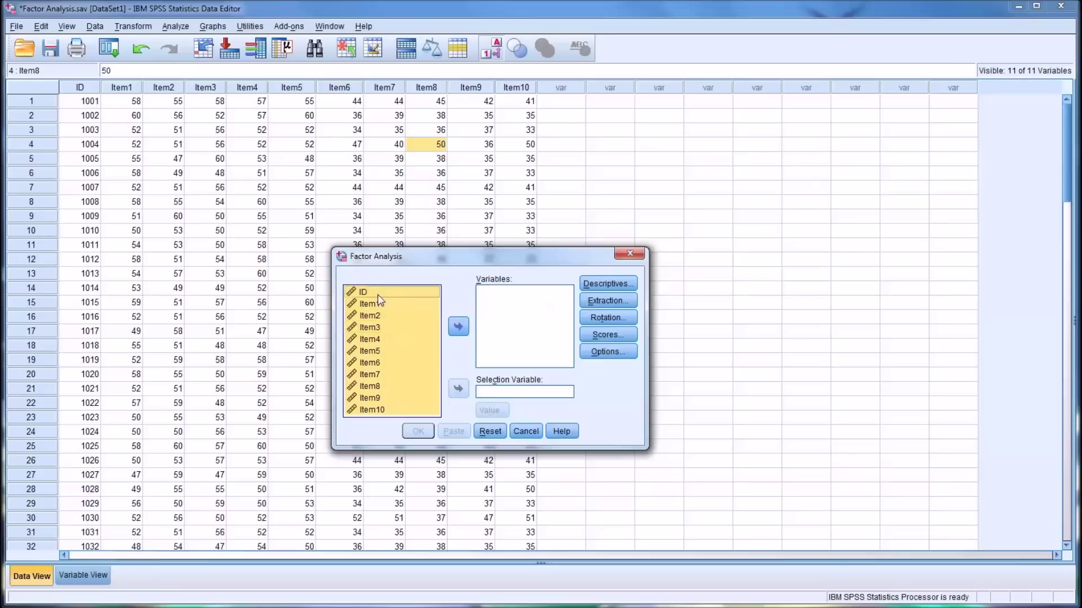
pyautogui.keyDown('ctrl'); pyautogui.click(373, 293); pyautogui.keyUp('ctrl')
pyautogui.click(458, 326)
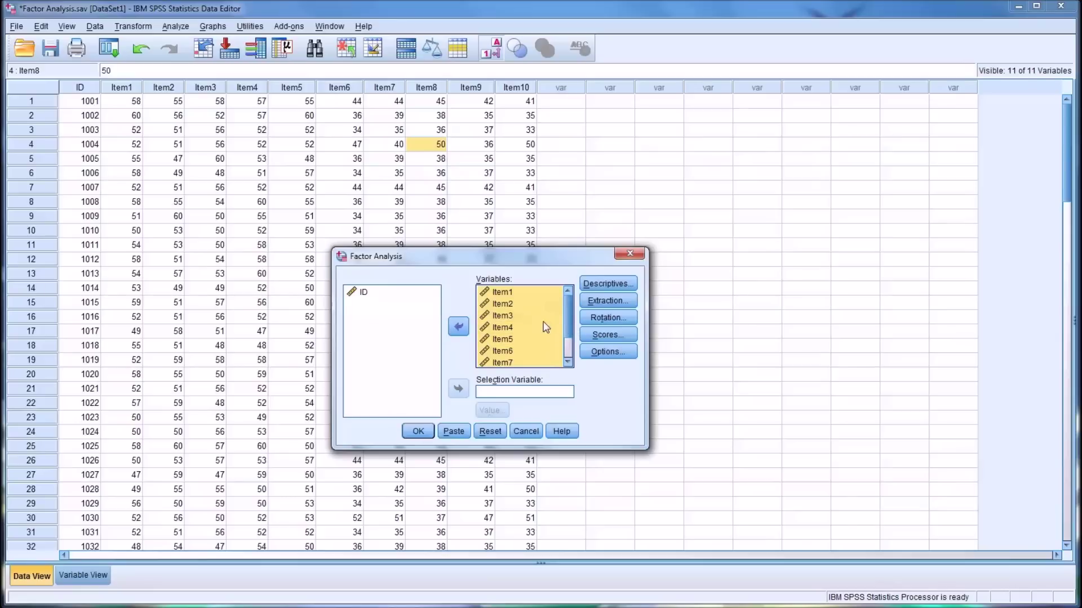
pyautogui.click(527, 432)
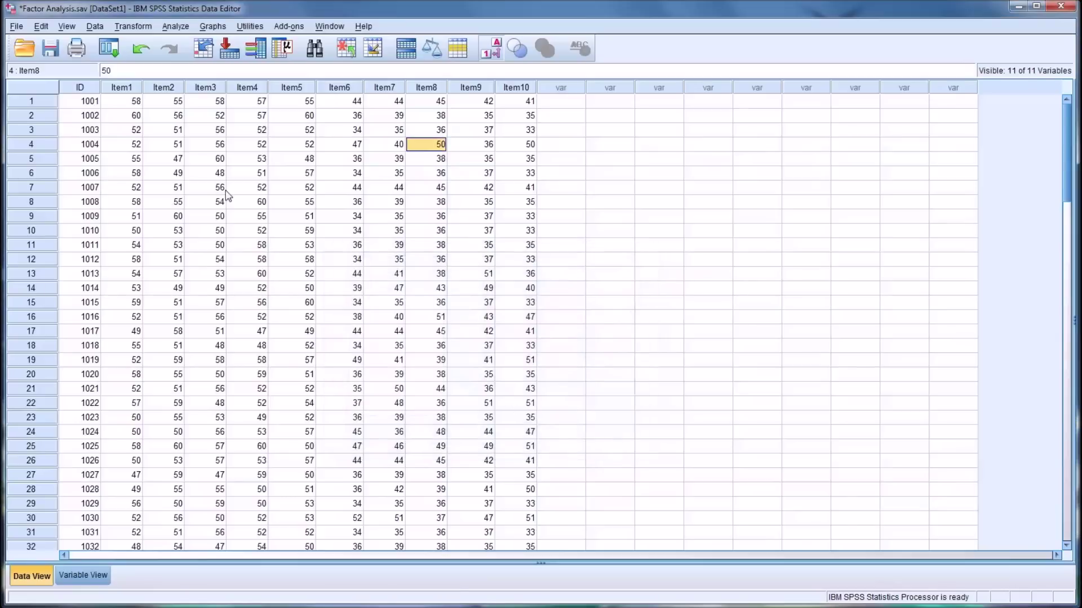
# Step: Step through row 1's cells from Item1 to Item5, briefly selecting the Item1 column
pyautogui.click(123, 102)
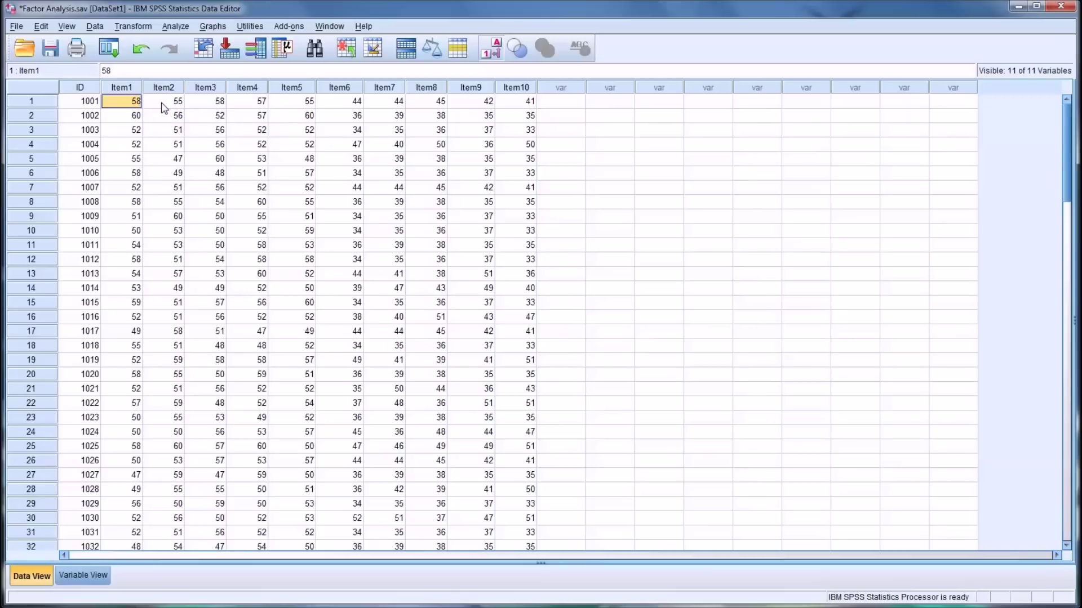
pyautogui.click(120, 90)
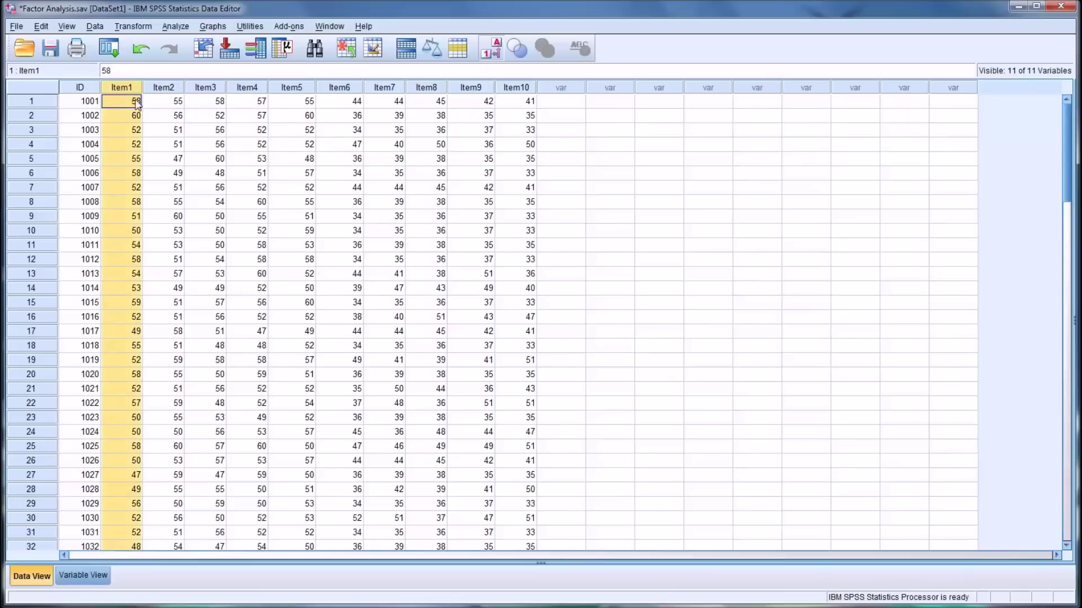
pyautogui.click(127, 103)
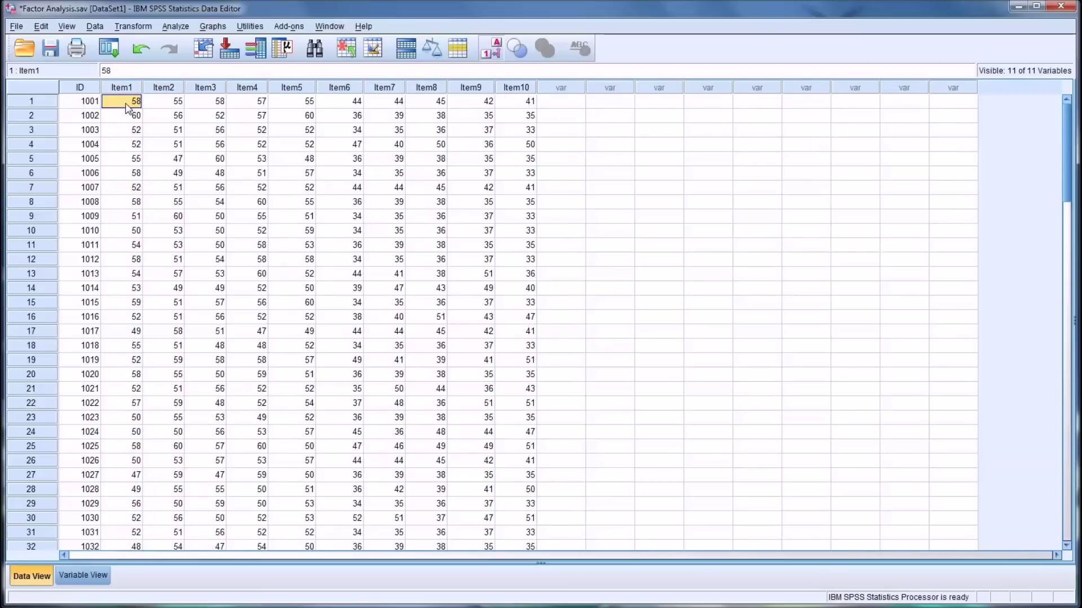
pyautogui.click(164, 107)
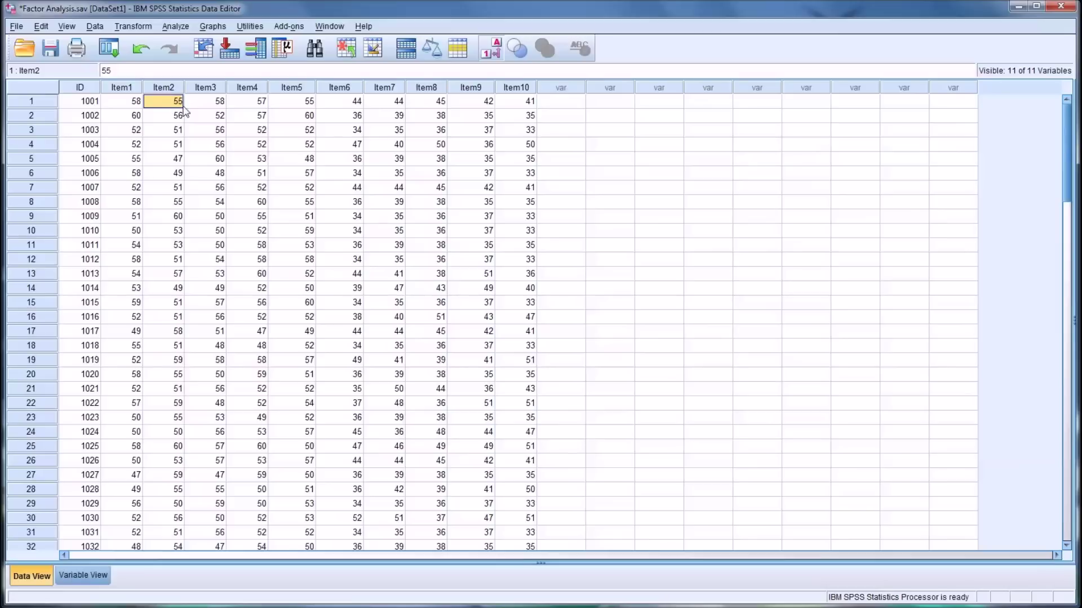
pyautogui.click(121, 104)
pyautogui.click(159, 104)
pyautogui.click(202, 105)
pyautogui.click(248, 104)
pyautogui.click(299, 102)
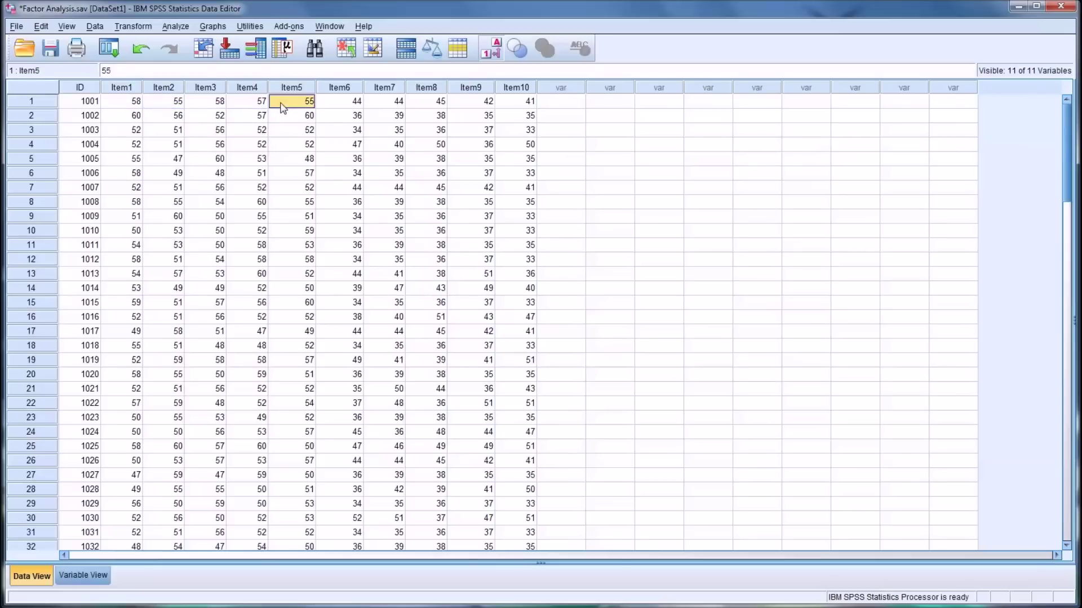
# Step: Narrow the Item5 column slightly and select row 1's Item1–Item10 scores
pyautogui.moveTo(316, 88); pyautogui.dragTo(310, 88)
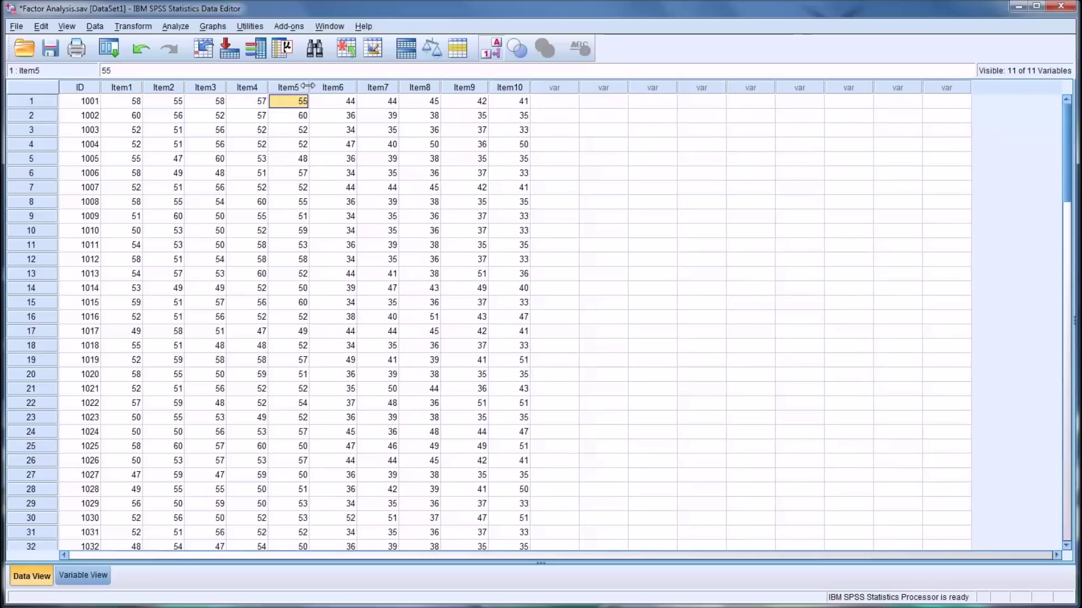
pyautogui.moveTo(130, 103); pyautogui.dragTo(515, 107)
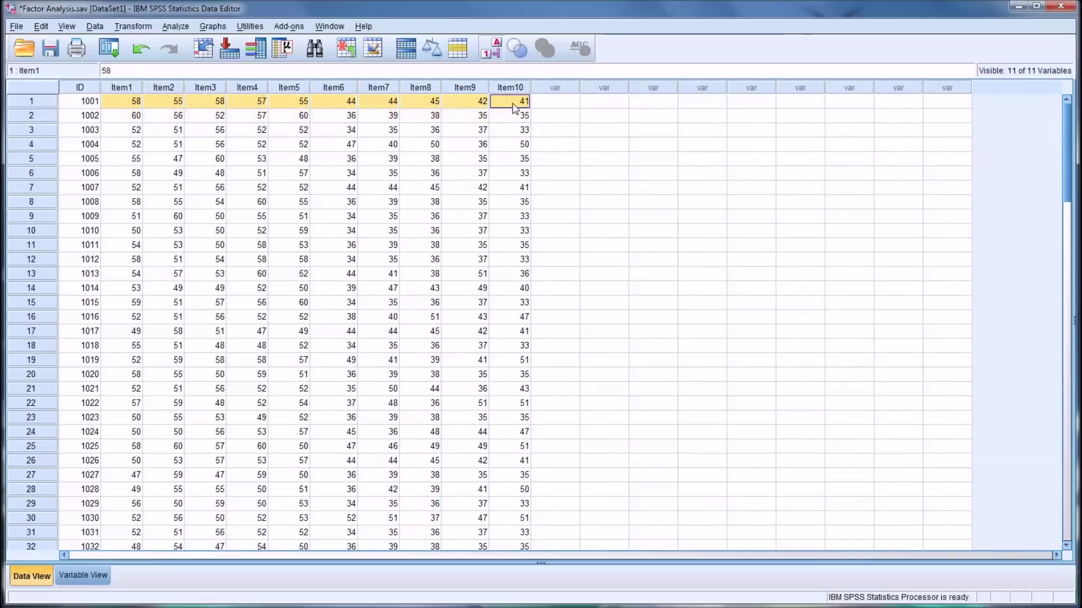
pyautogui.click(174, 26)
# Step: Start a factor analysis of Item1–Item10, confirming coefficients, significance, determinant and KMO/Bartlett's descriptives
pyautogui.moveTo(234, 163)
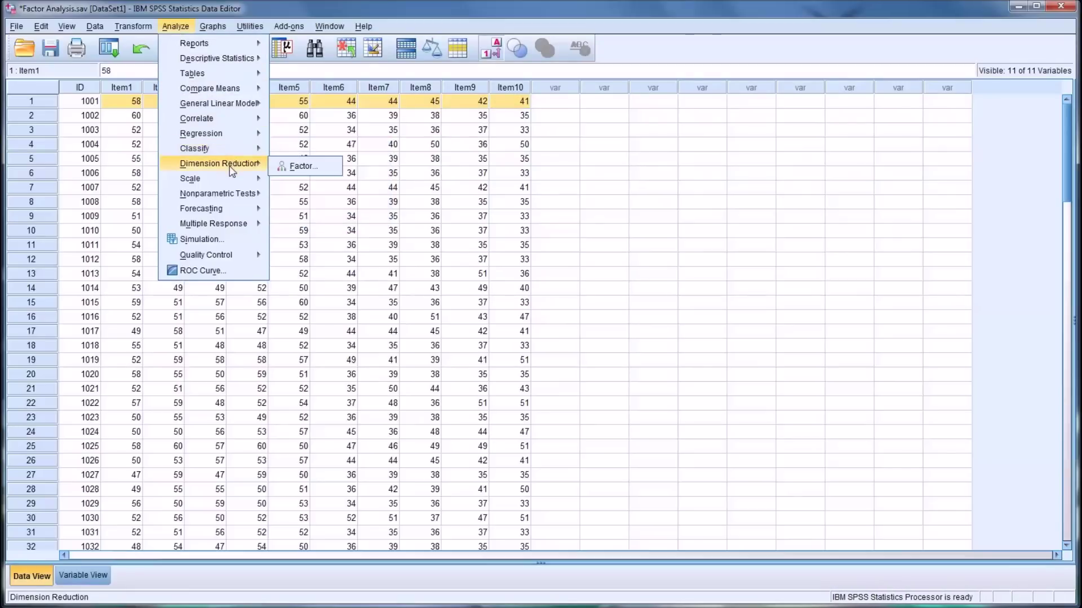
pyautogui.click(301, 166)
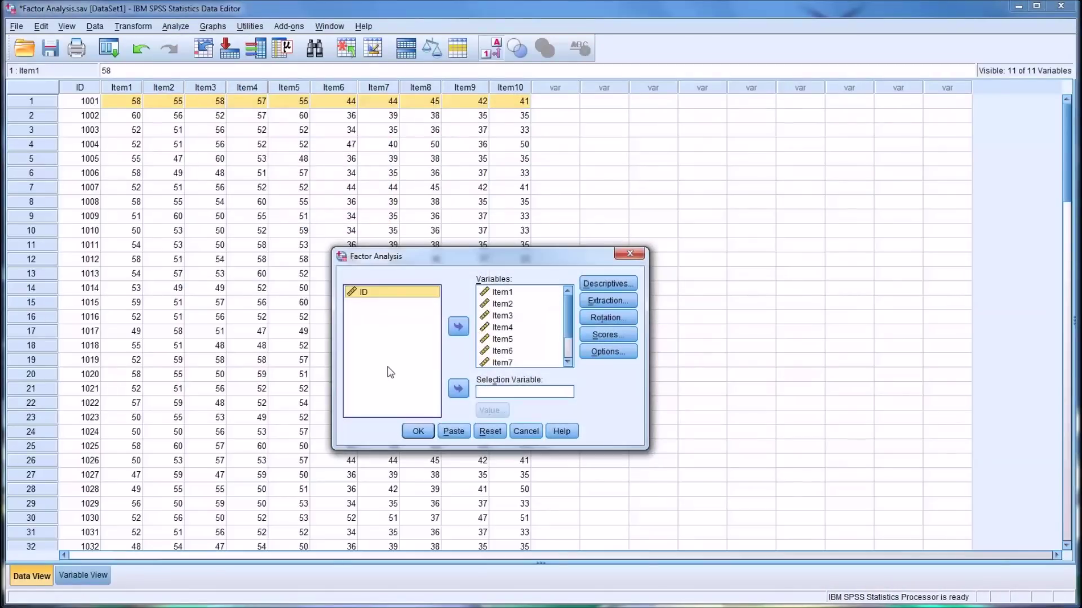
pyautogui.click(504, 296)
pyautogui.moveTo(565, 309)
pyautogui.mouseDown()
pyautogui.moveTo(566, 334)
pyautogui.moveTo(566, 304)
pyautogui.mouseUp()
pyautogui.click(603, 284)
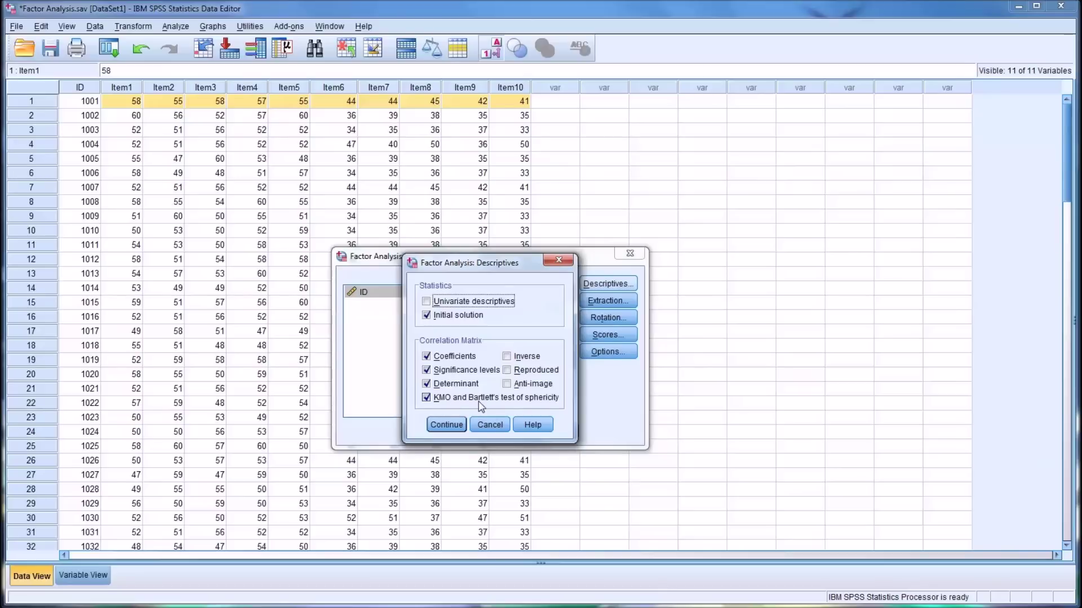
pyautogui.click(444, 425)
pyautogui.click(606, 301)
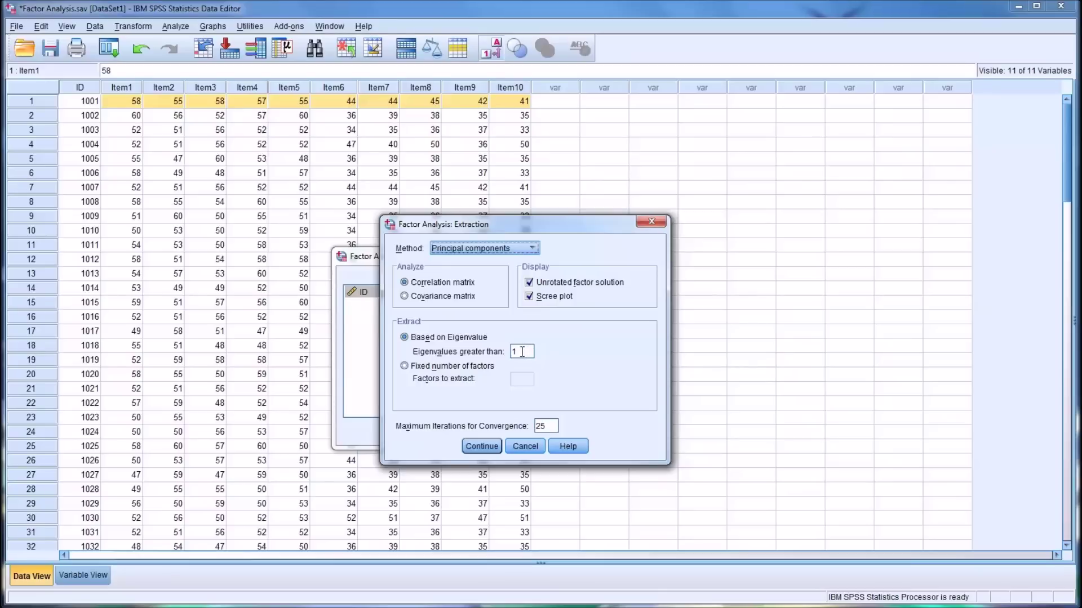
# Step: Keep principal components extraction with eigenvalues over 1 and the scree plot, and confirm
pyautogui.click(522, 351)
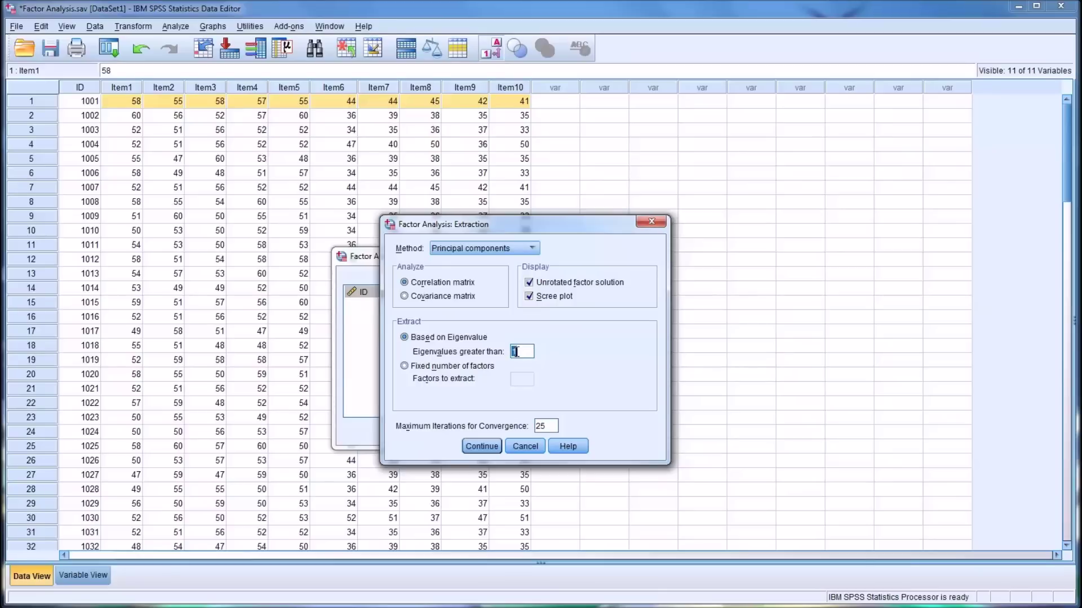
pyautogui.click(486, 447)
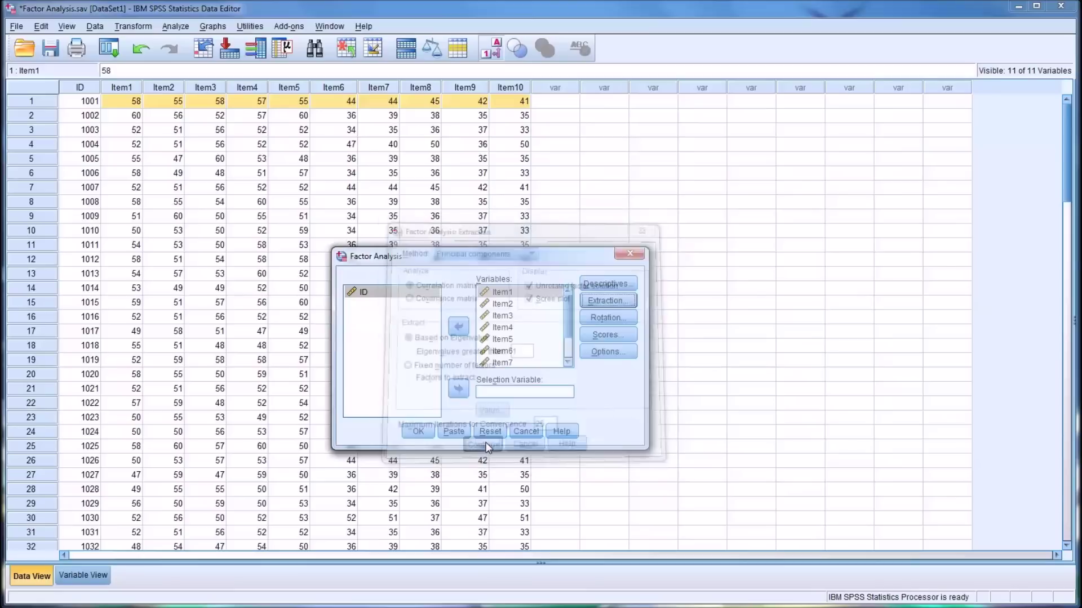
pyautogui.click(599, 318)
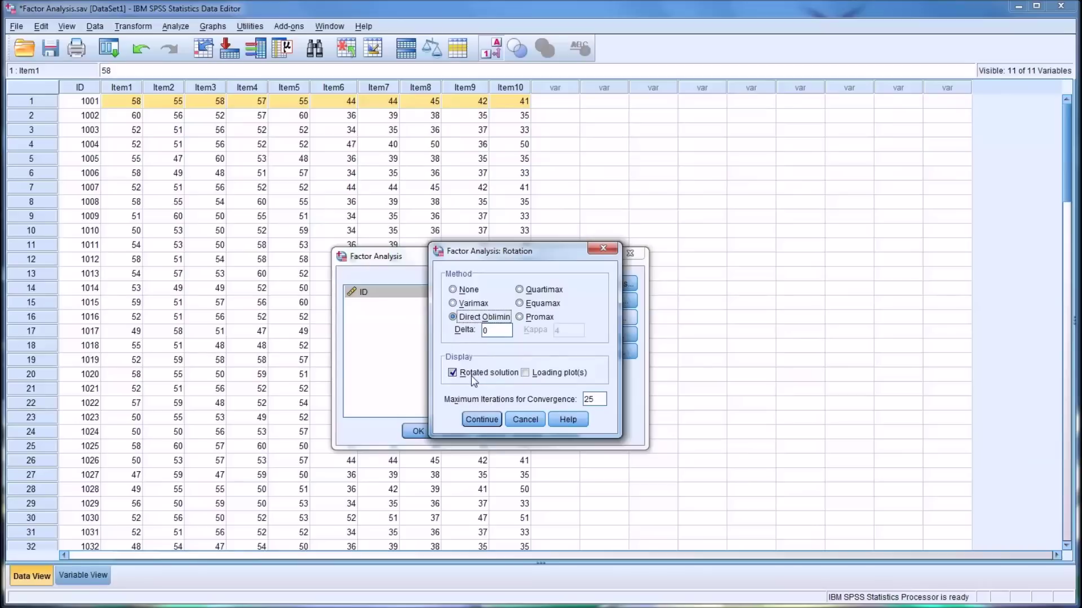
# Step: Confirm Direct Oblimin rotation with delta 0 and the rotated solution displayed
pyautogui.click(474, 420)
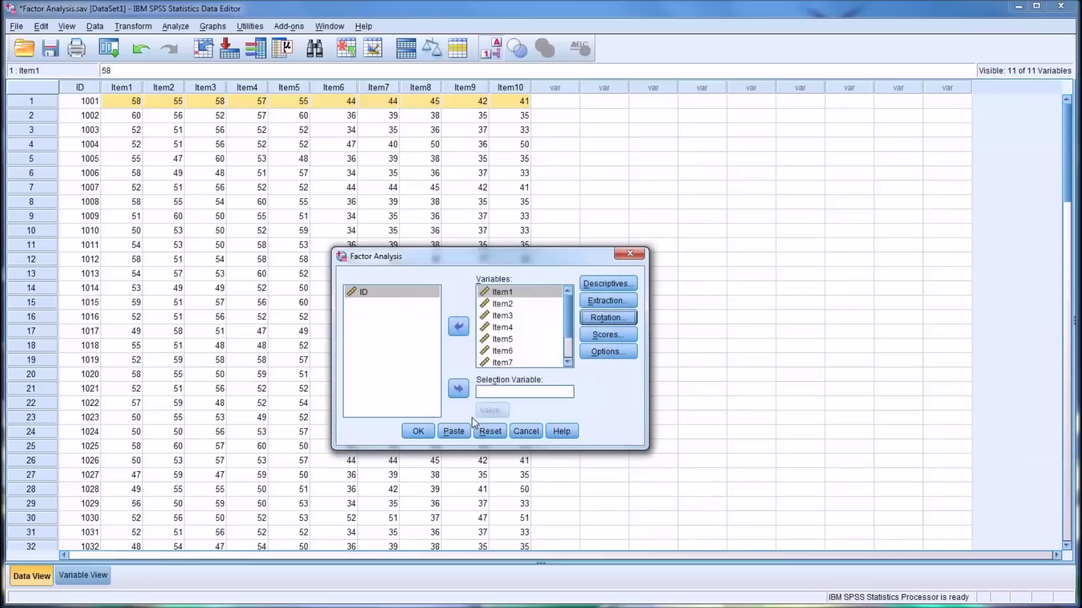
# Step: Leave factor scores unsaved, keep listwise exclusion, and run the factor analysis
pyautogui.click(602, 334)
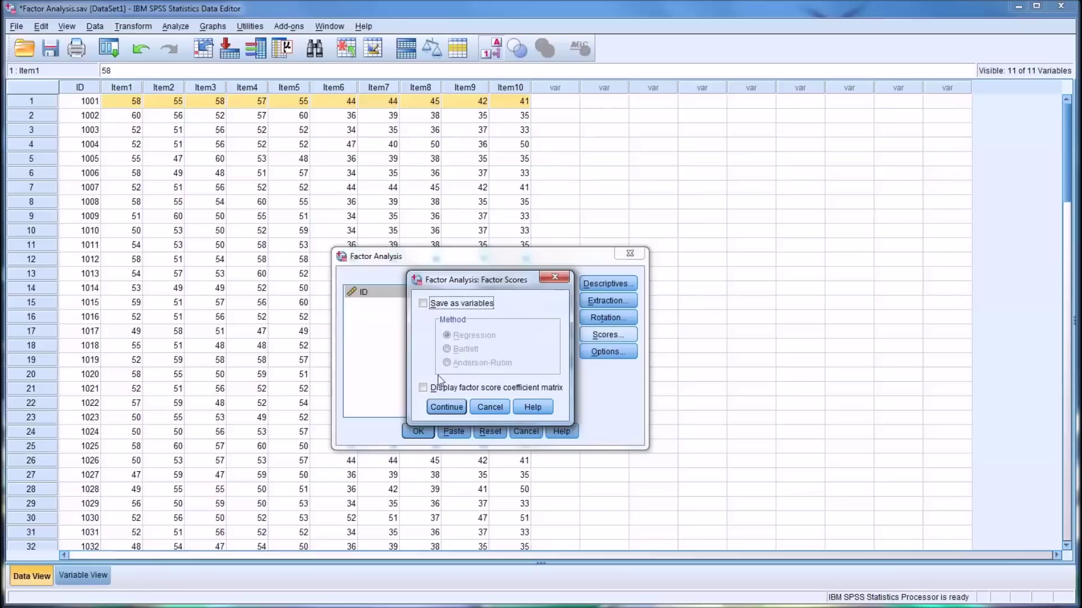
pyautogui.click(490, 408)
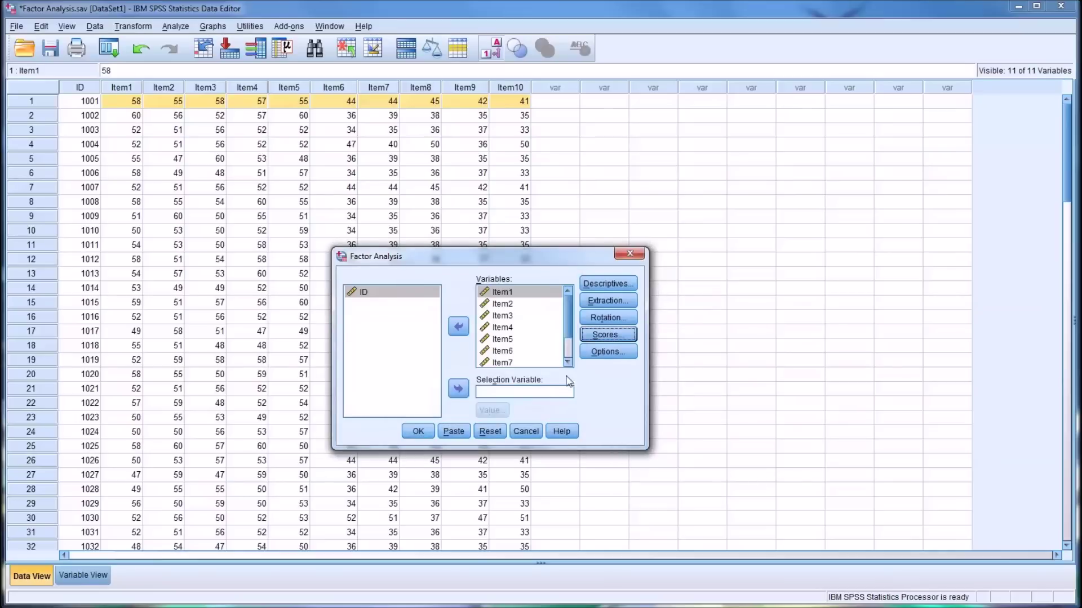
pyautogui.click(590, 355)
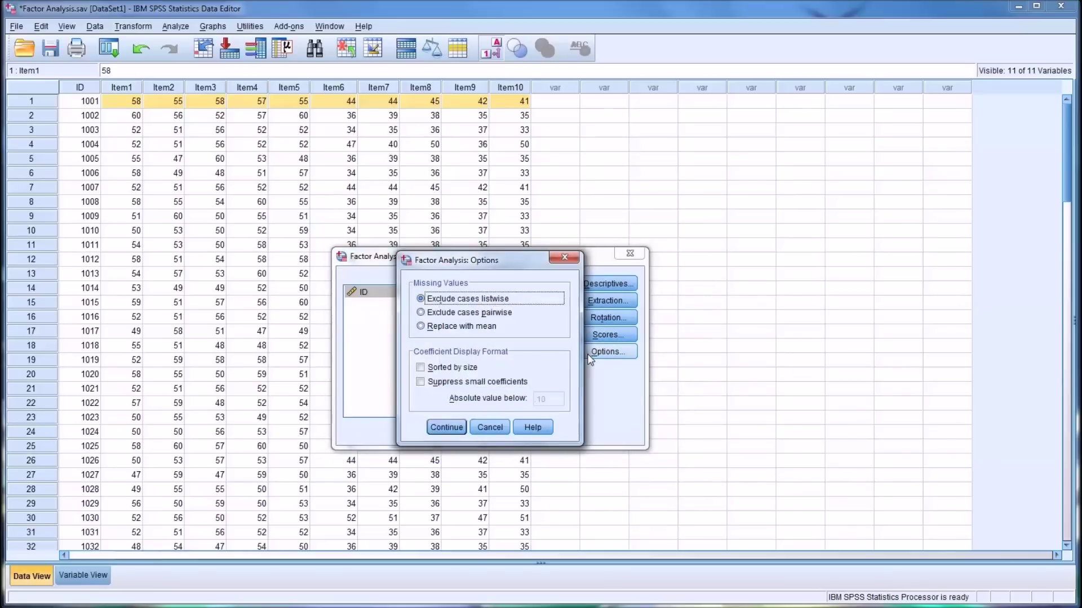
pyautogui.click(447, 428)
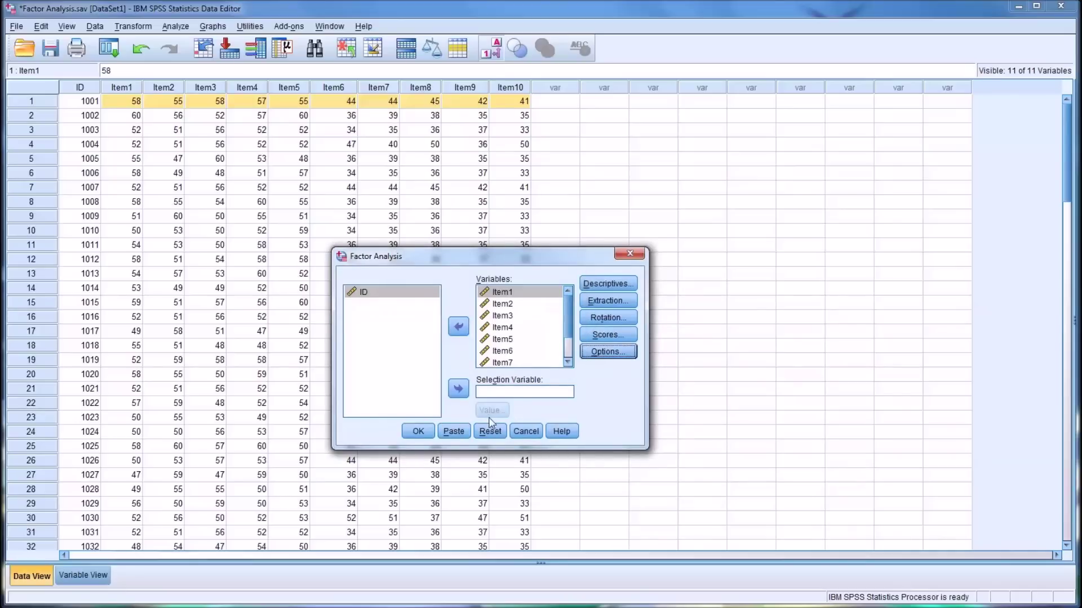
pyautogui.click(419, 432)
pyautogui.click(422, 433)
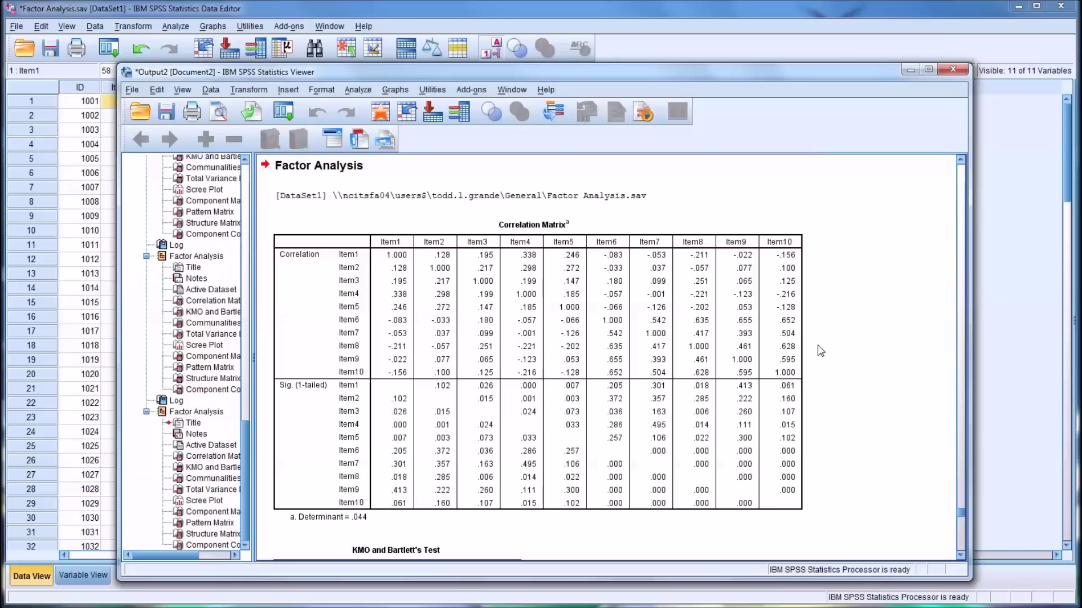
pyautogui.click(788, 316)
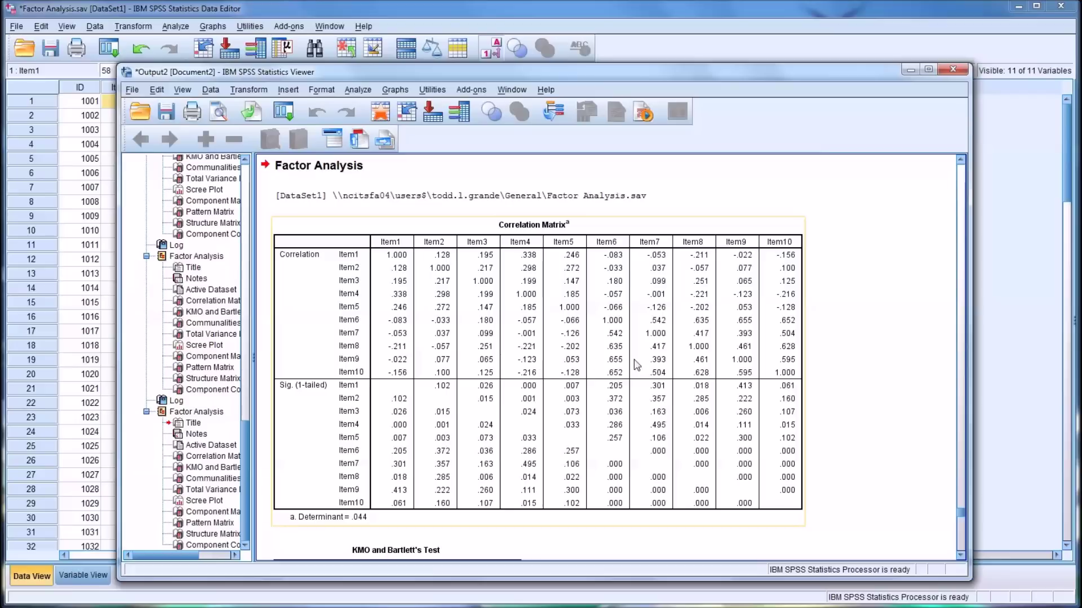
pyautogui.click(819, 369)
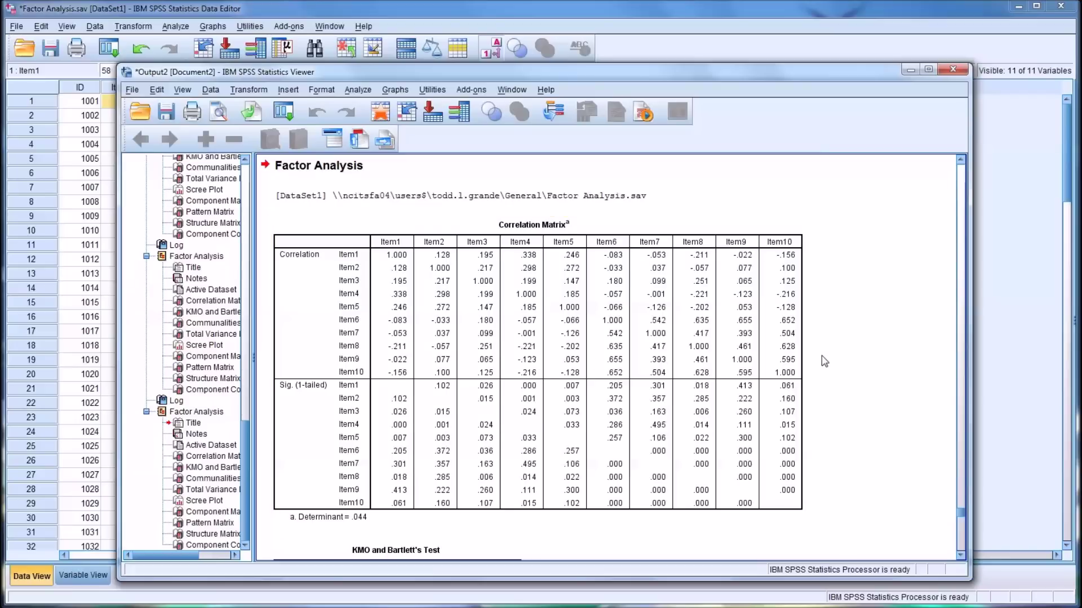
pyautogui.click(781, 361)
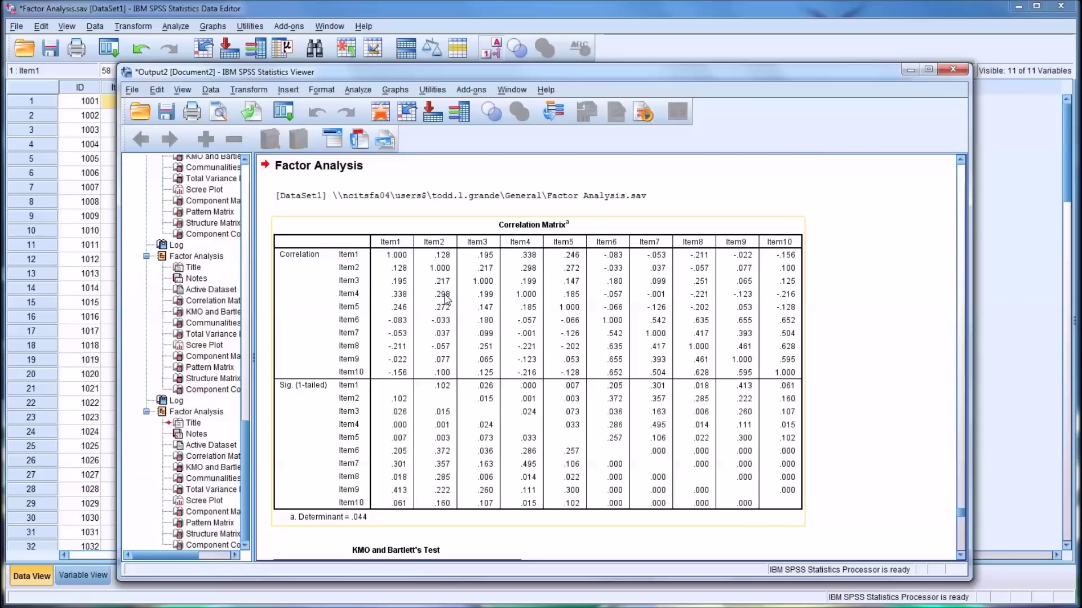
pyautogui.click(815, 367)
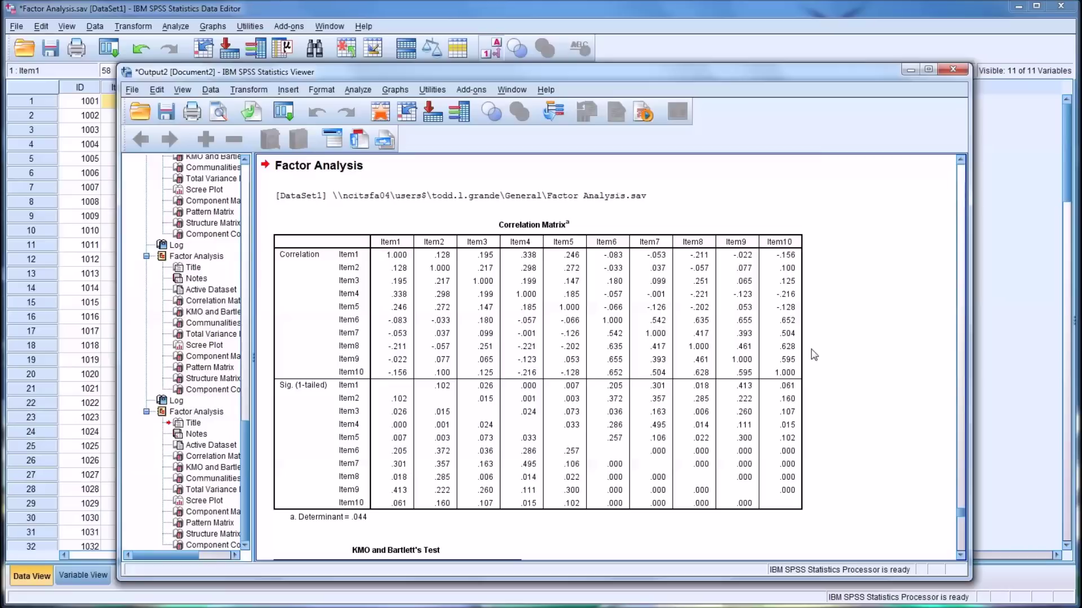
# Step: Scroll the output down to the KMO and Bartlett's Test and Communalities tables
pyautogui.scroll(-5, 815, 355)
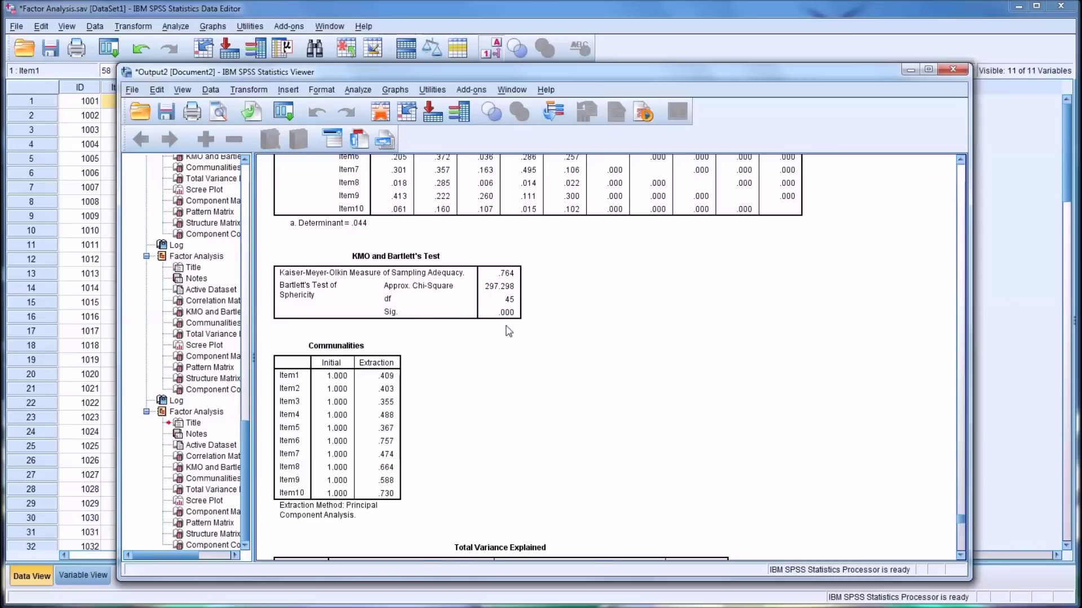
pyautogui.scroll(-1, 509, 331)
# Step: Scroll through the Total Variance Explained table to the top of the scree plot
pyautogui.scroll(-1, 509, 331)
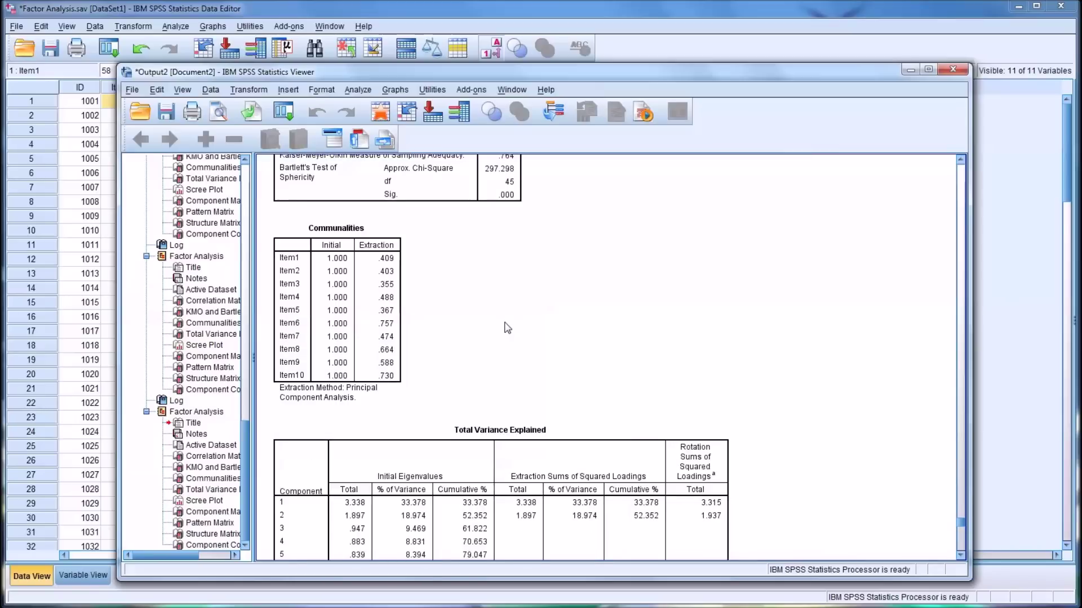
pyautogui.scroll(-1, 507, 328)
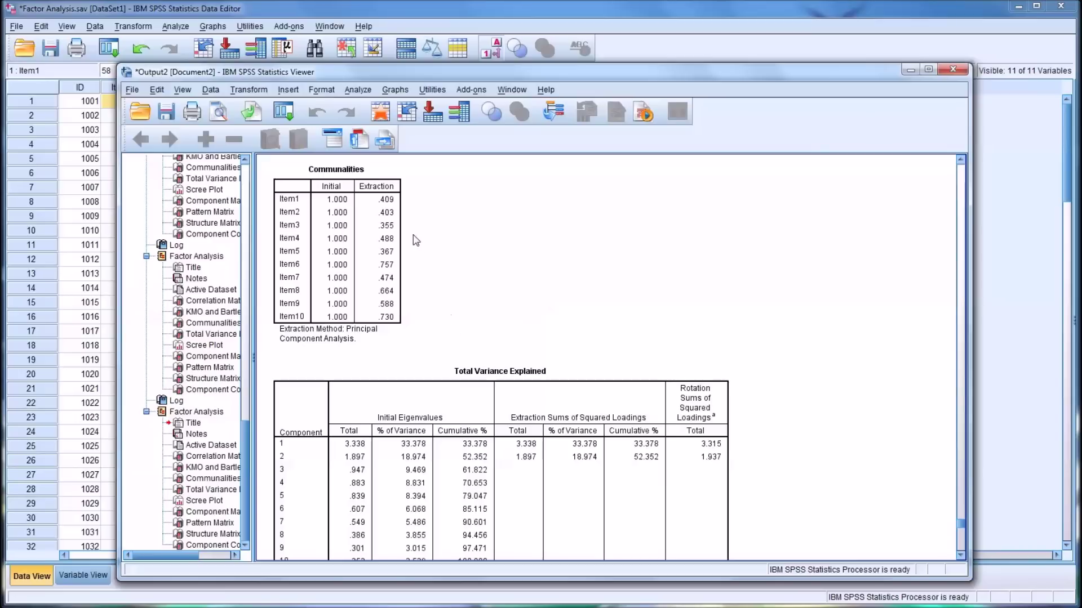
pyautogui.scroll(-5, 438, 294)
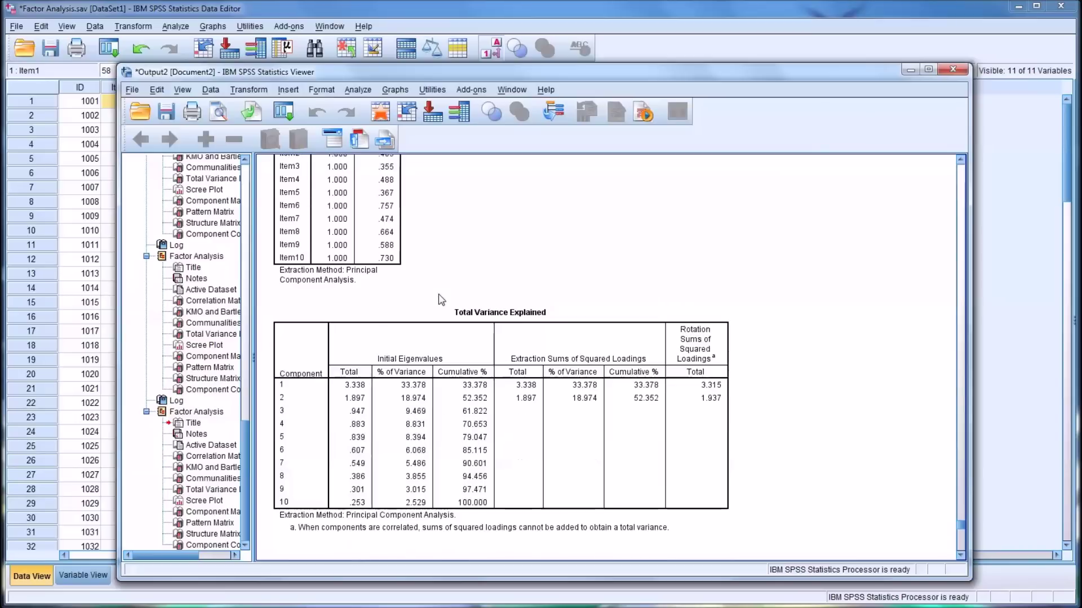
# Step: Scroll until the full scree plot with component numbers 1 to 10 is visible
pyautogui.scroll(-1, 439, 295)
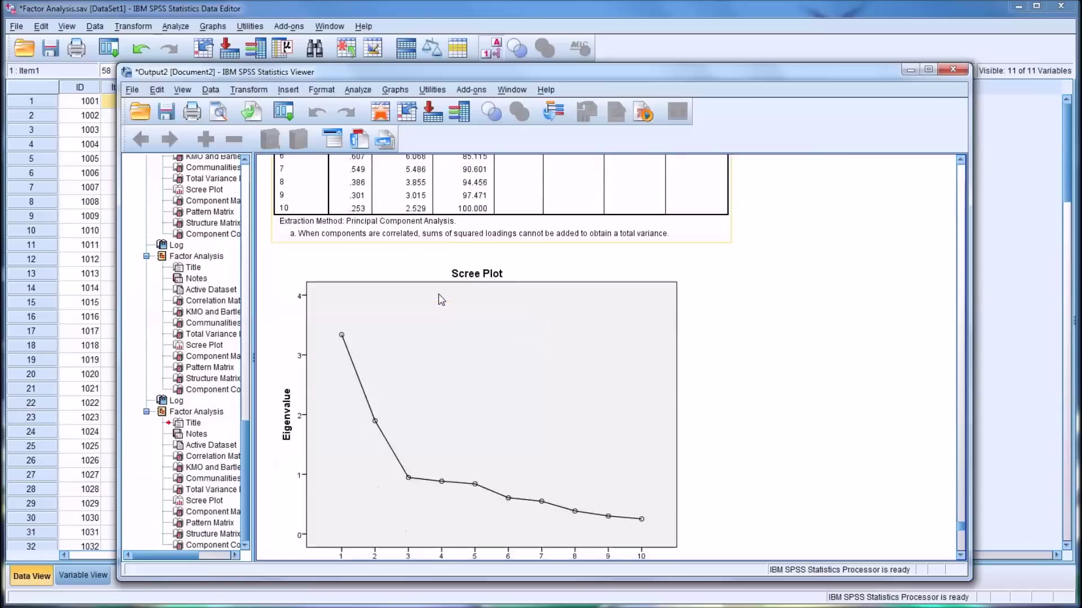
pyautogui.scroll(3, 438, 298)
pyautogui.scroll(-3, 437, 303)
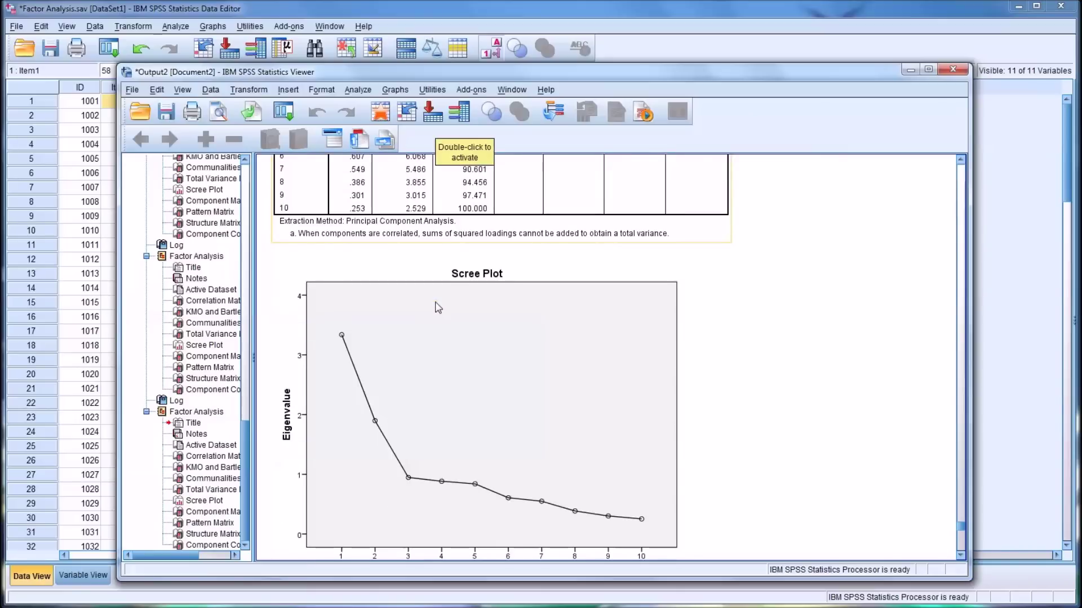
pyautogui.scroll(-1, 438, 308)
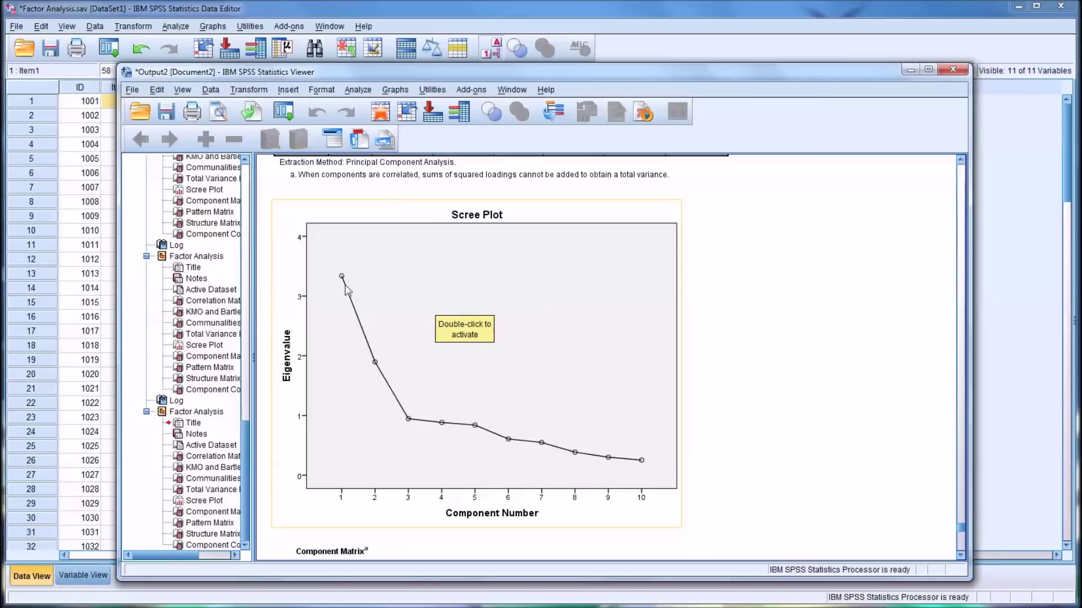
pyautogui.scroll(-1, 396, 366)
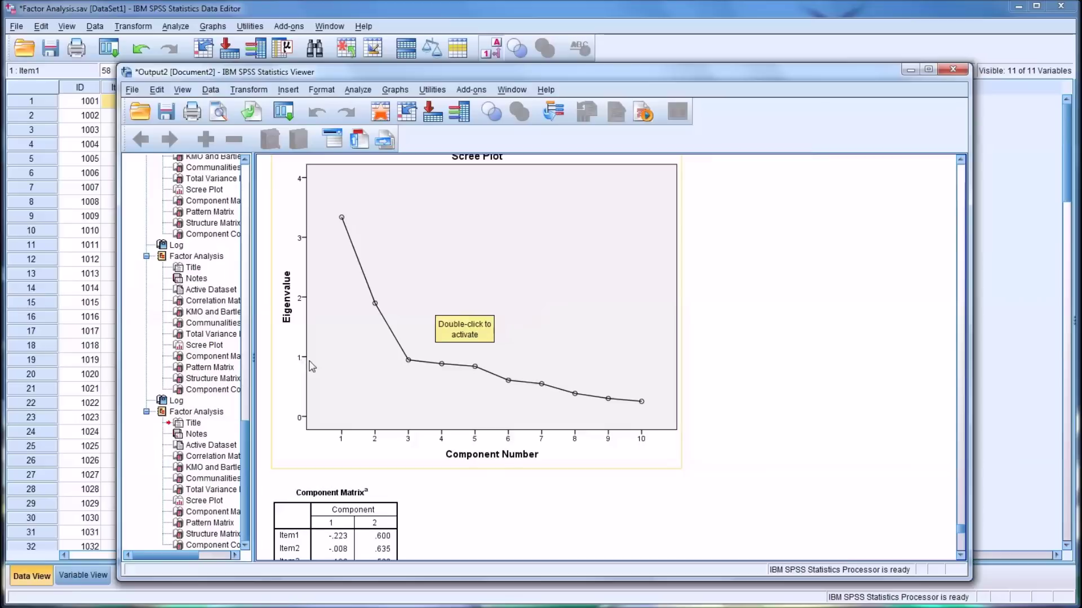
pyautogui.scroll(1, 482, 324)
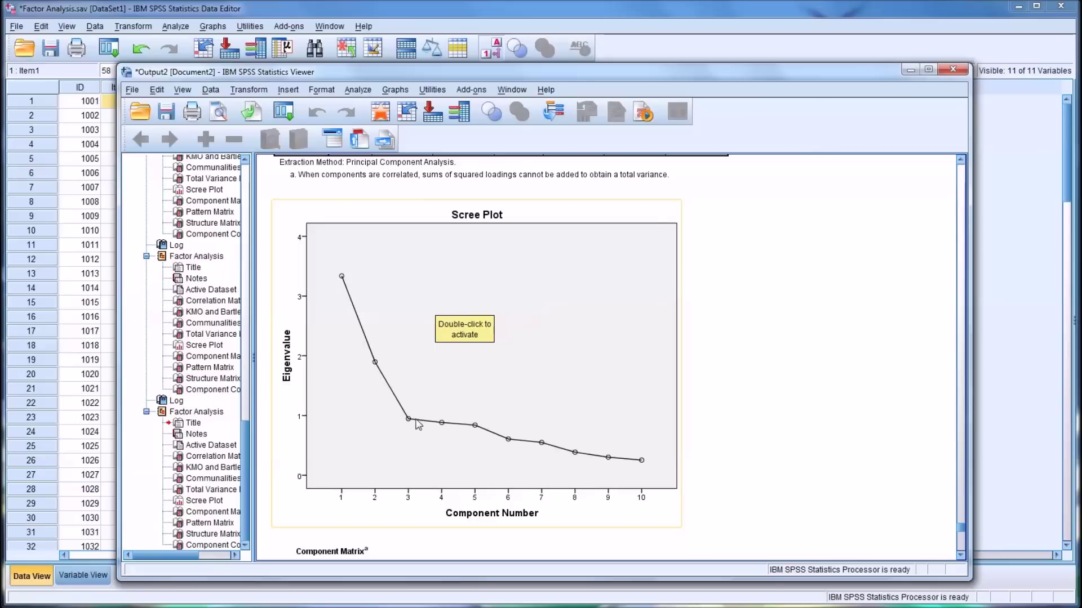
# Step: Scroll back up to the Total Variance Explained table above the scree plot
pyautogui.scroll(5, 428, 422)
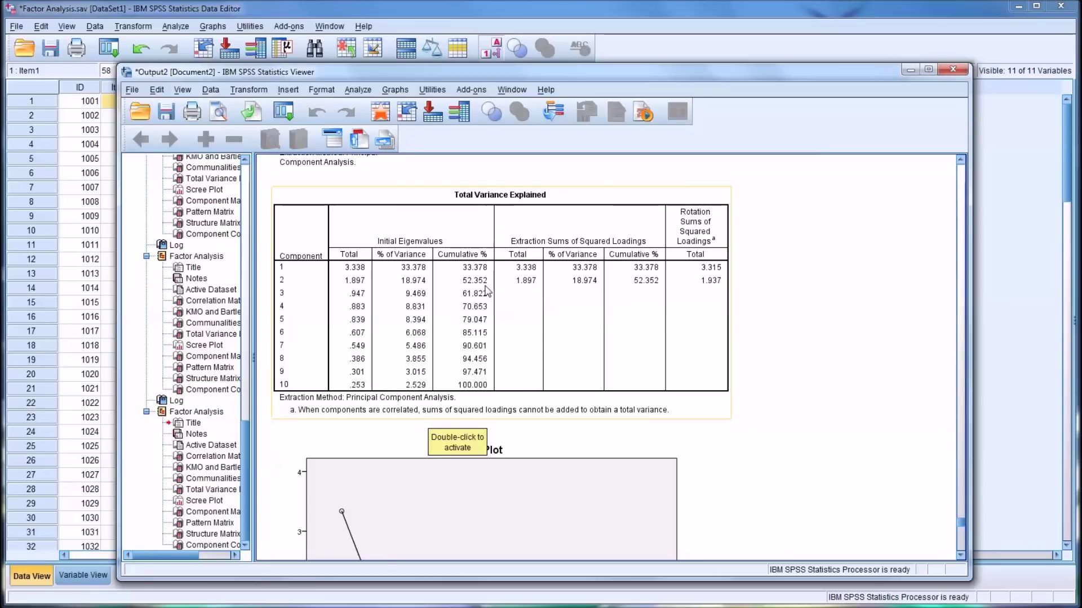
pyautogui.scroll(-1, 487, 292)
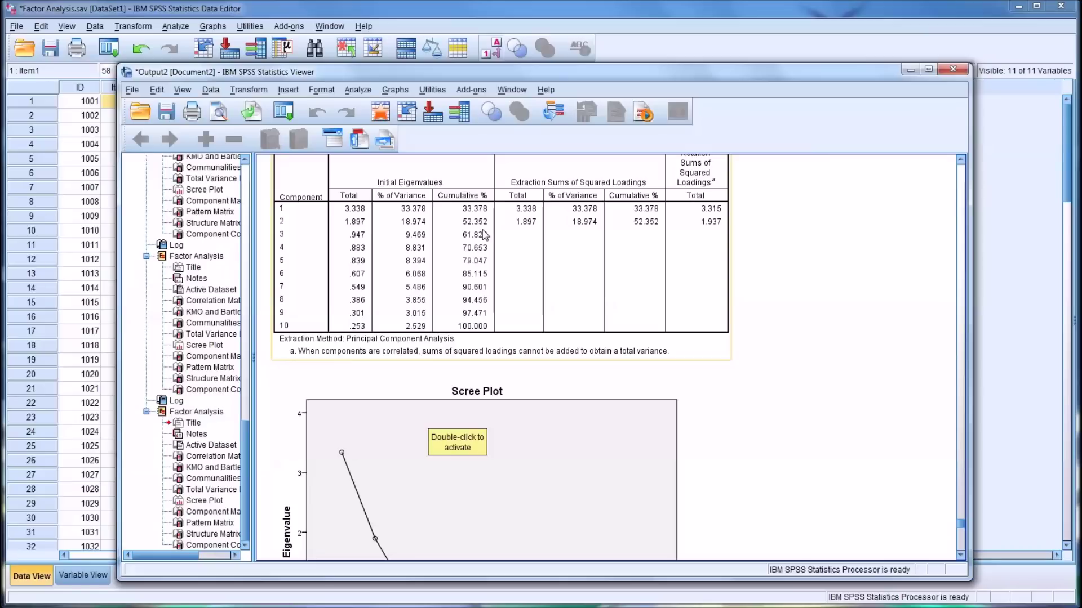
# Step: Scroll down past the scree plot to the Component Matrix and select that table
pyautogui.scroll(-3, 488, 237)
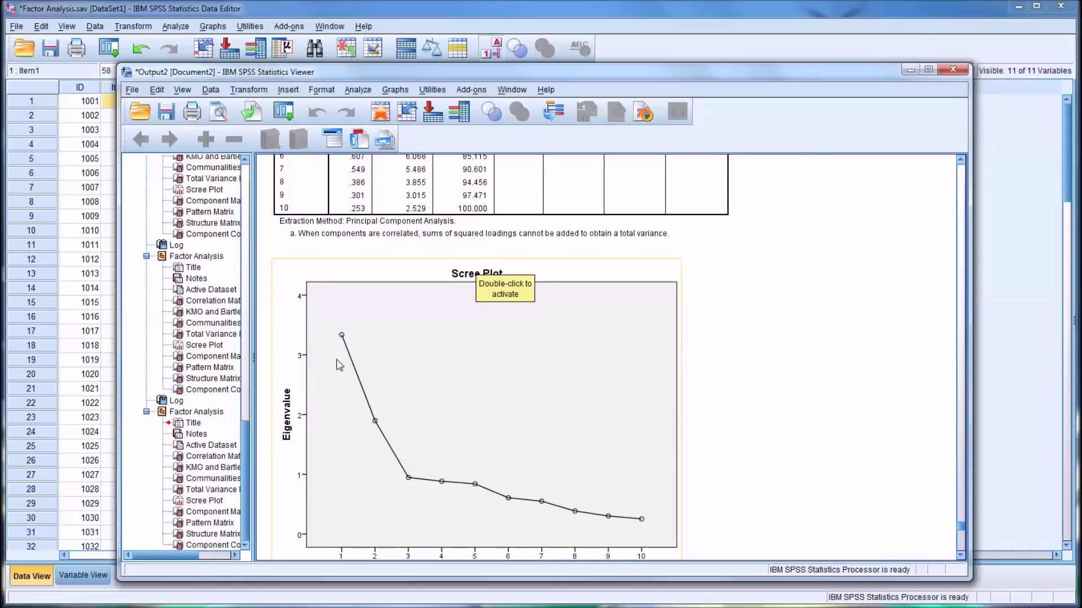
pyautogui.scroll(-3, 380, 422)
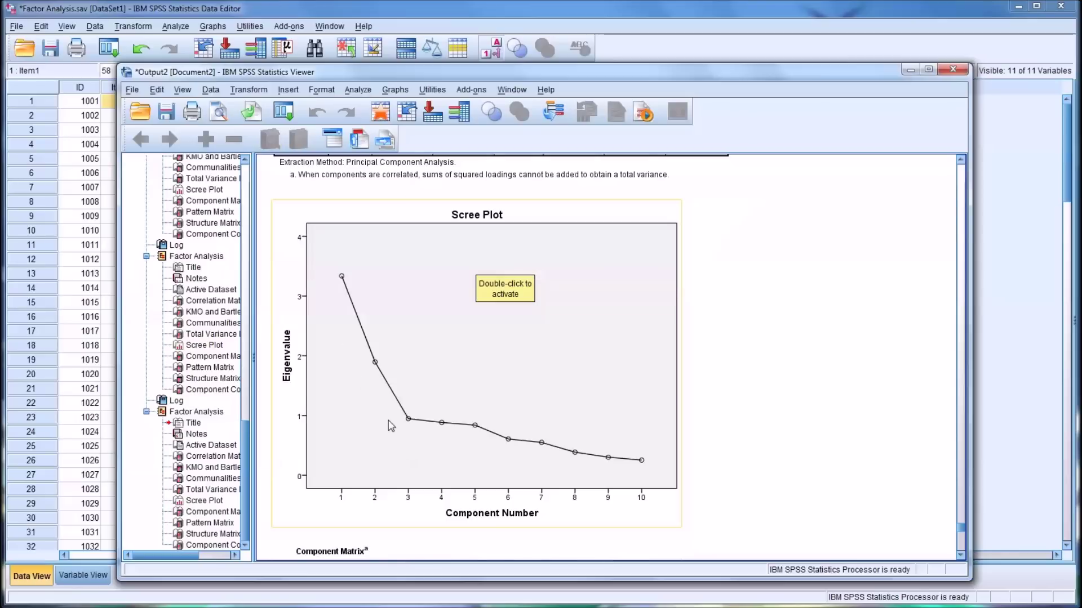
pyautogui.scroll(-4, 383, 416)
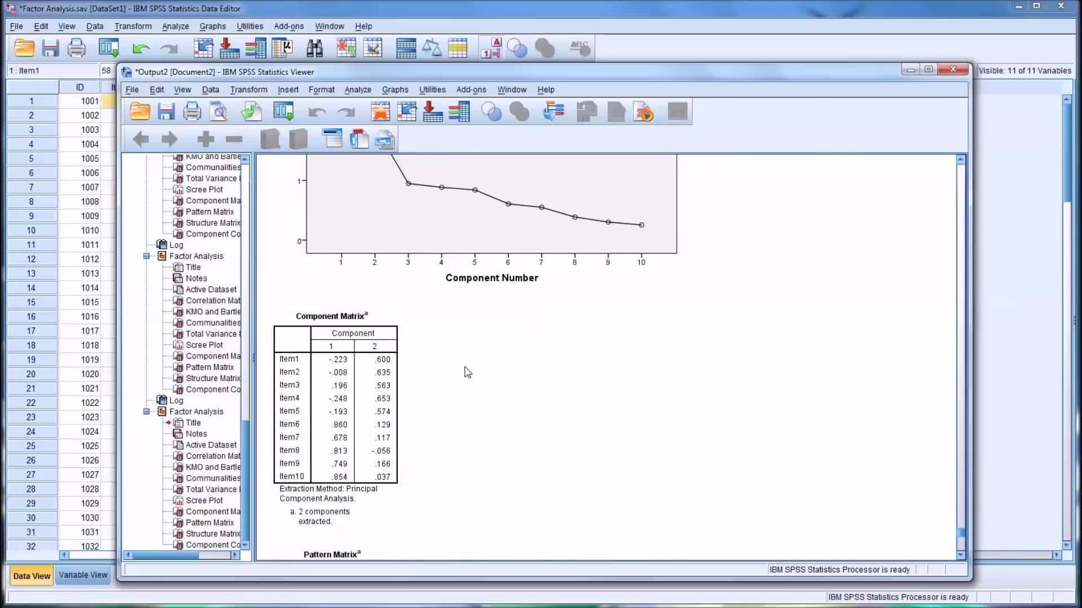
pyautogui.scroll(-3, 467, 372)
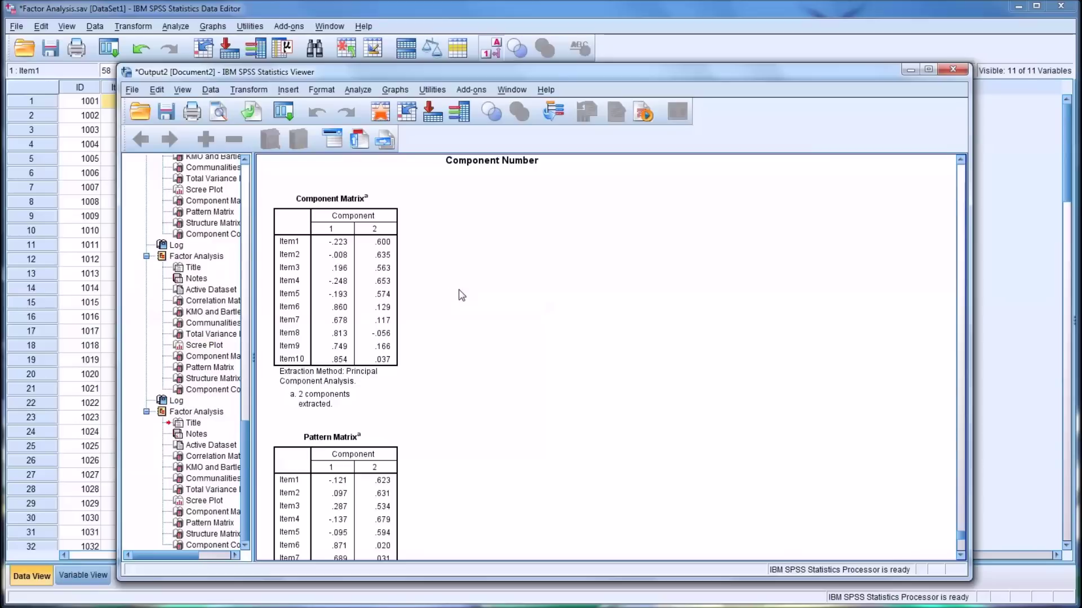
pyautogui.click(329, 259)
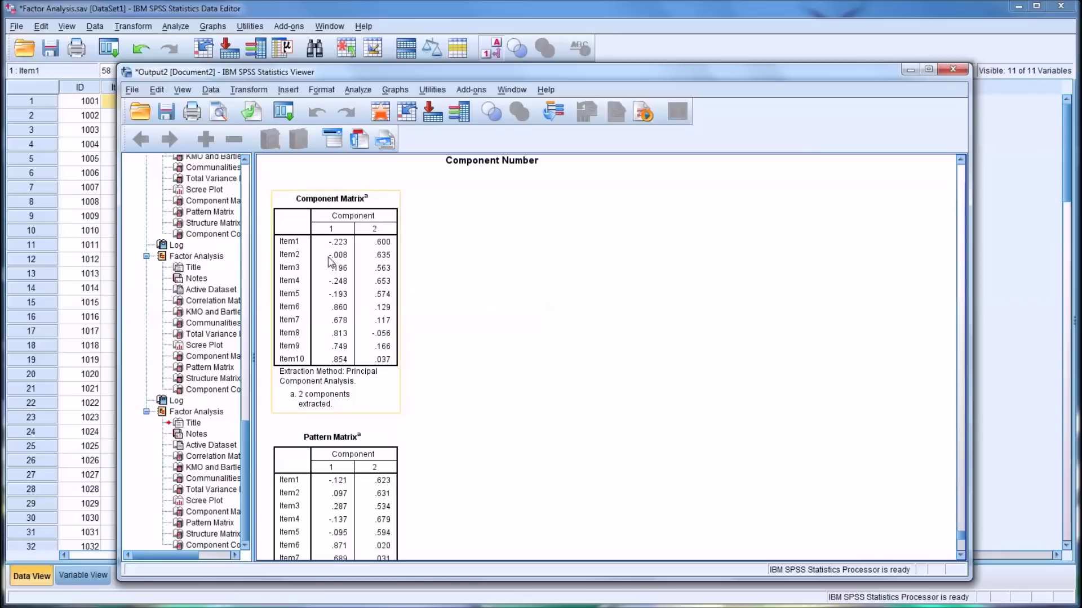
# Step: Look over the Pattern Matrix and Structure Matrix tables, then return to the full scree plot
pyautogui.scroll(-4, 332, 262)
pyautogui.click(337, 273)
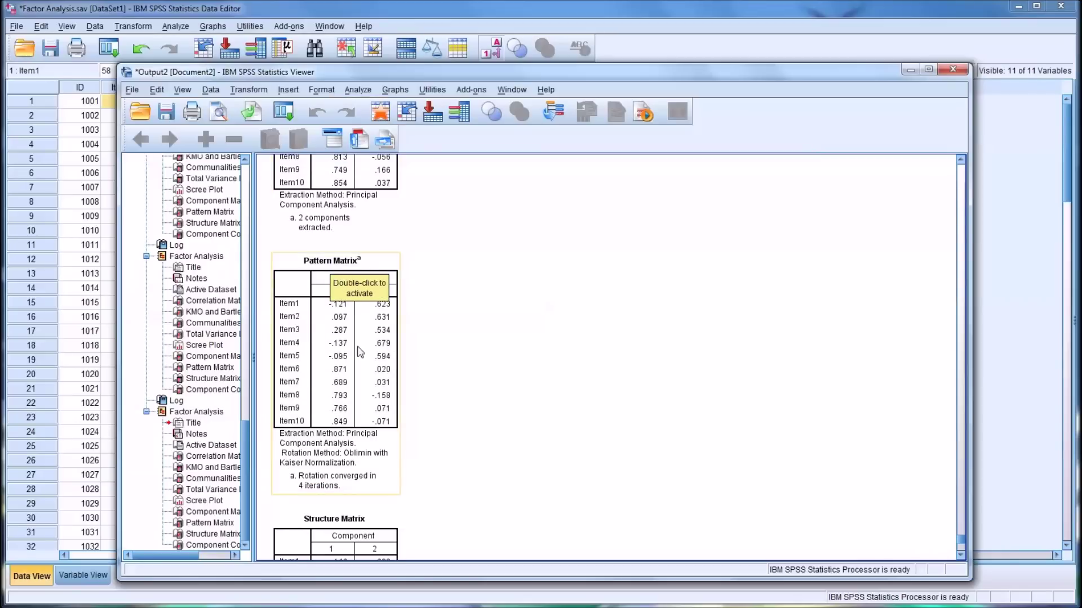
pyautogui.click(441, 362)
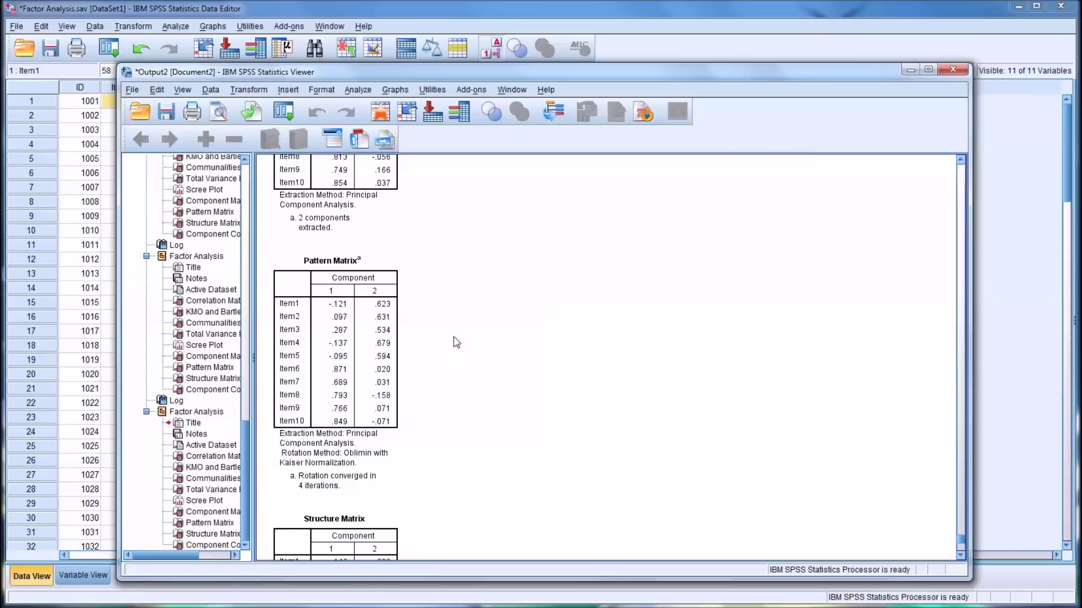
pyautogui.scroll(4, 456, 341)
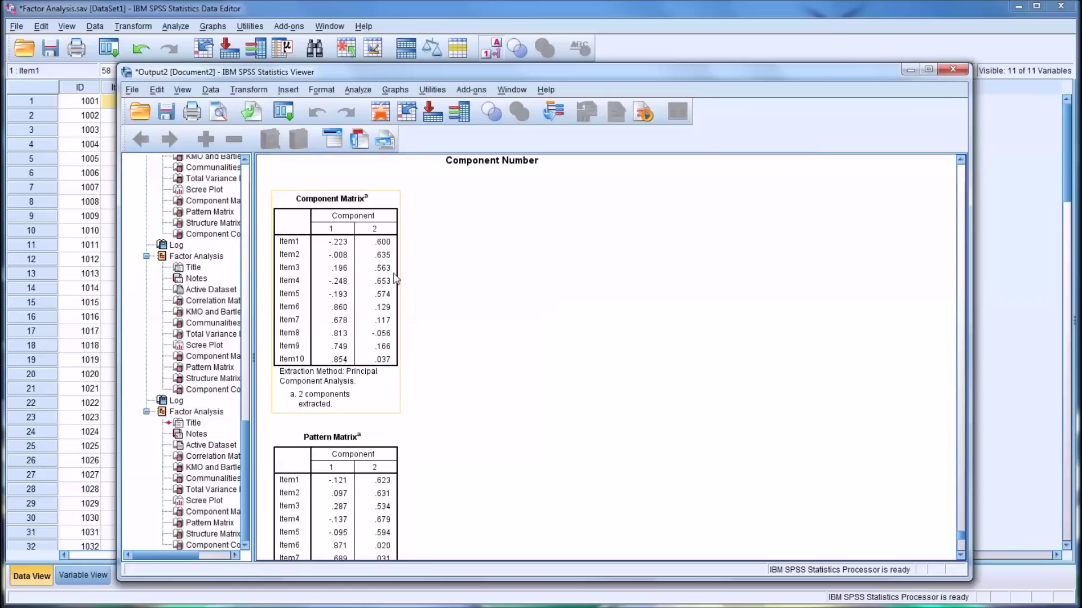
pyautogui.scroll(-8, 429, 305)
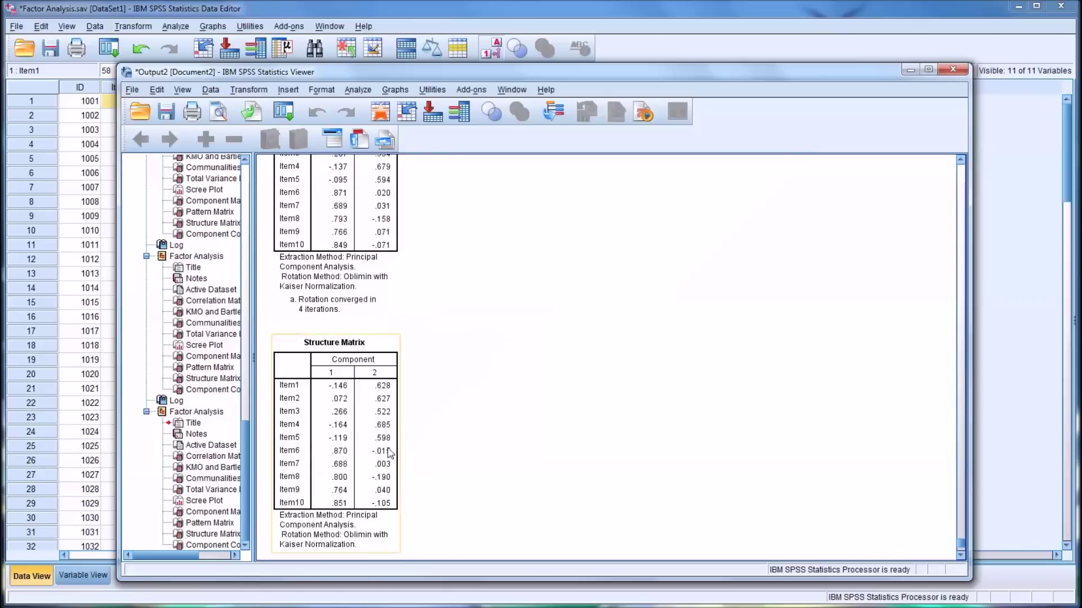
pyautogui.scroll(4, 410, 415)
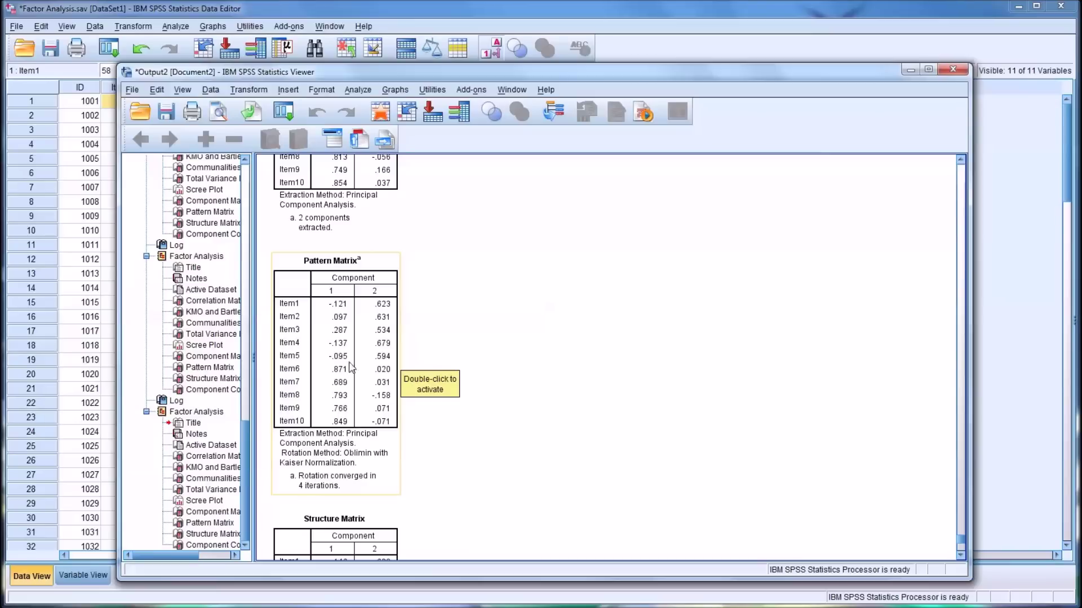
pyautogui.scroll(-10, 383, 365)
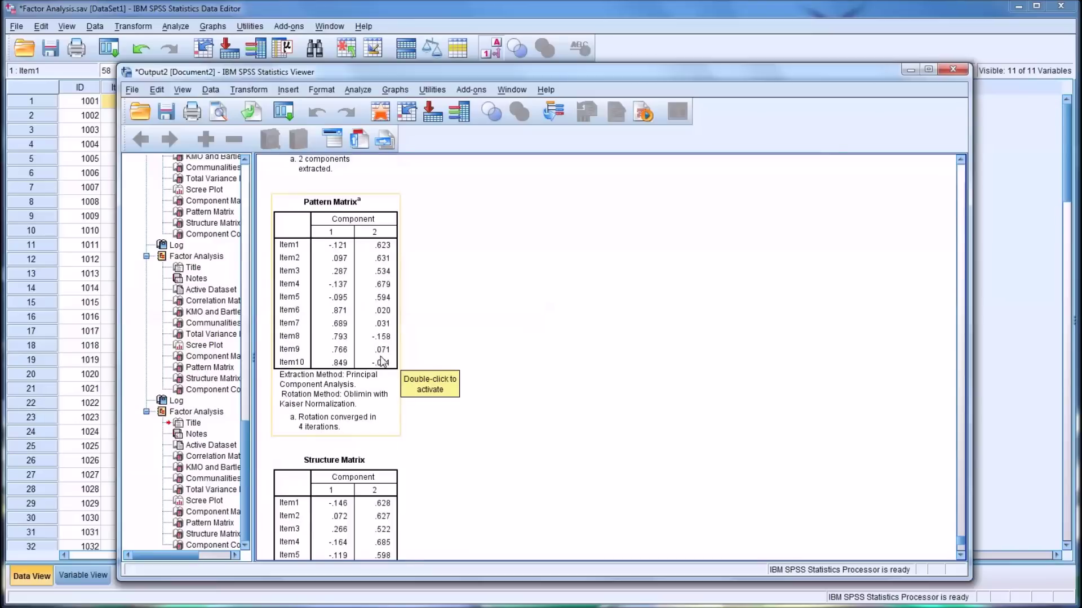
pyautogui.scroll(15, 419, 356)
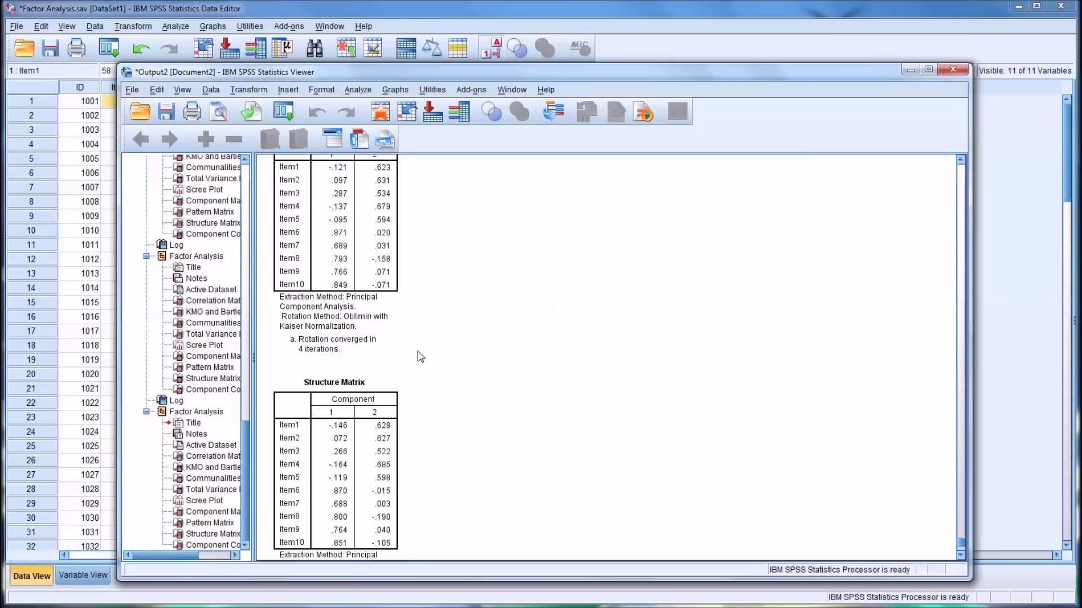
pyautogui.scroll(3, 458, 361)
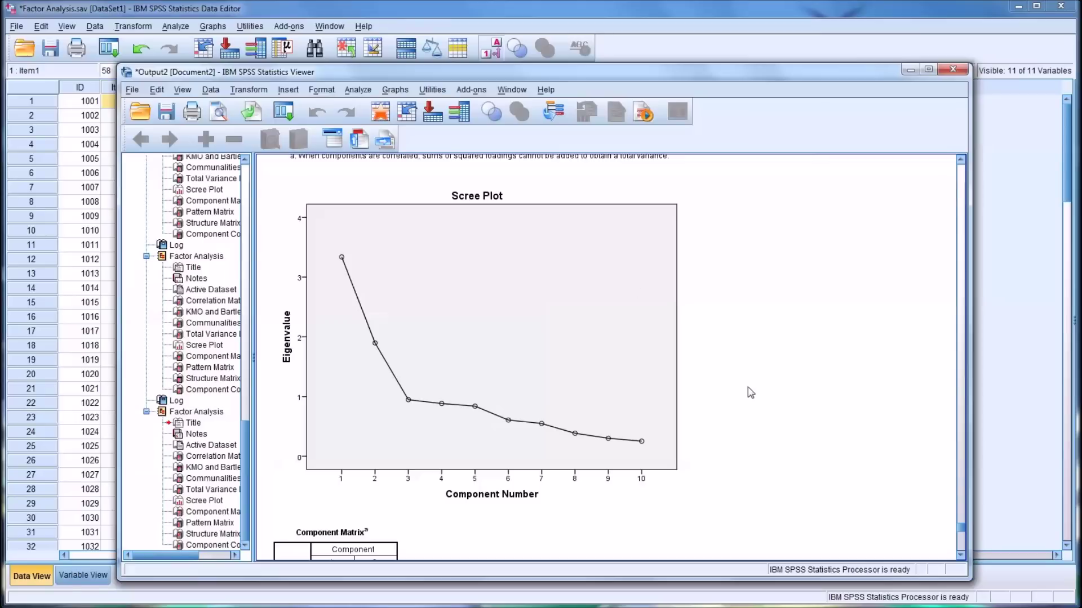
# Step: From the data sheet, open the Factor Analysis dialog via Analyze > Dimension Reduction > Factor
pyautogui.click(376, 6)
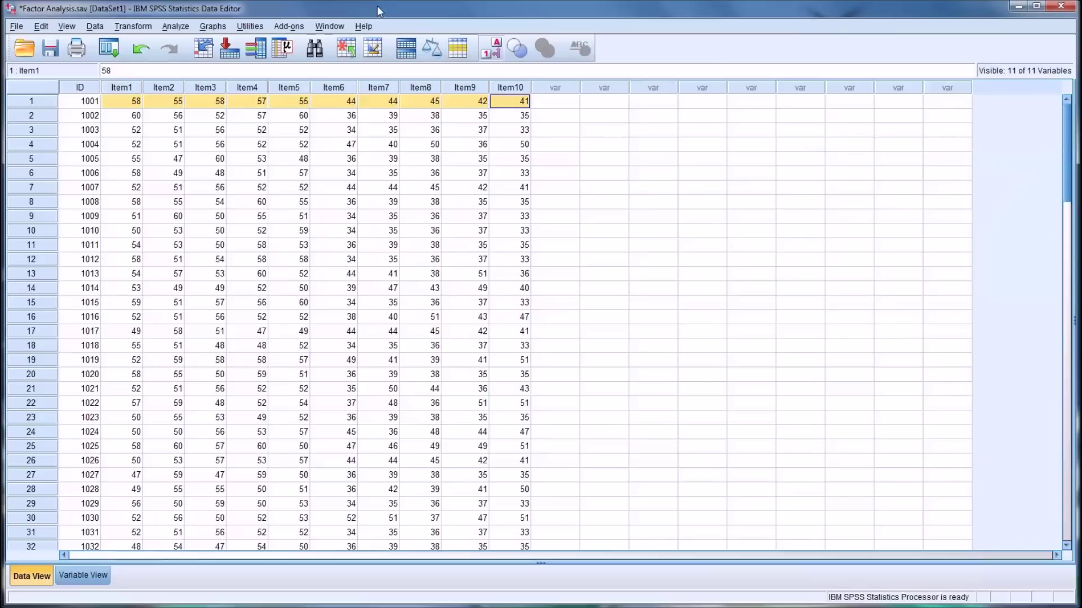
pyautogui.click(177, 26)
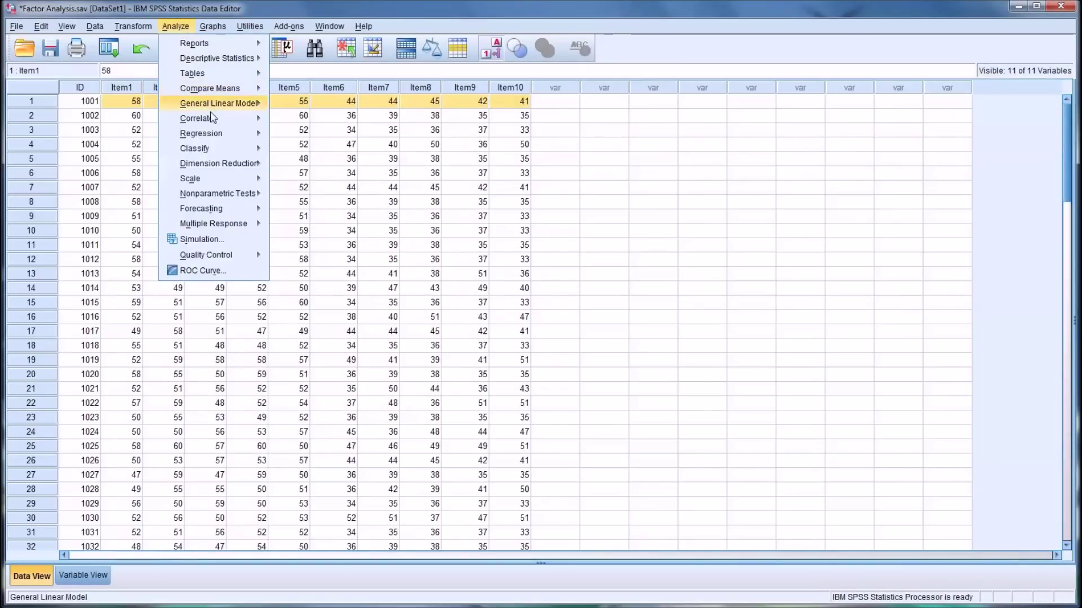
pyautogui.moveTo(256, 163)
pyautogui.click(289, 167)
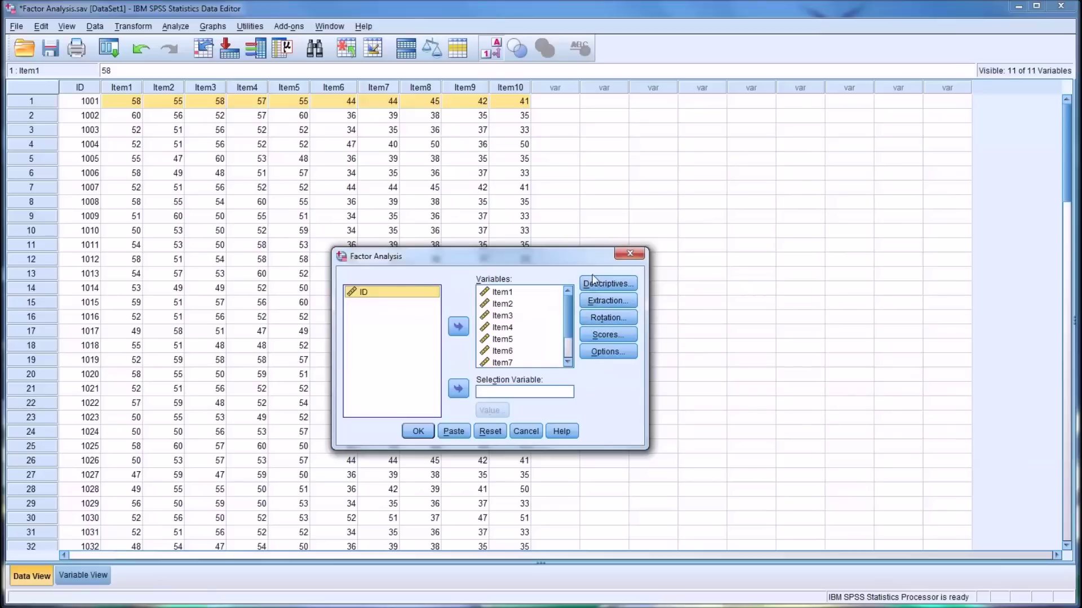
# Step: Browse the Extraction method list twice, keep Principal components, and cancel the Extraction dialog
pyautogui.click(597, 300)
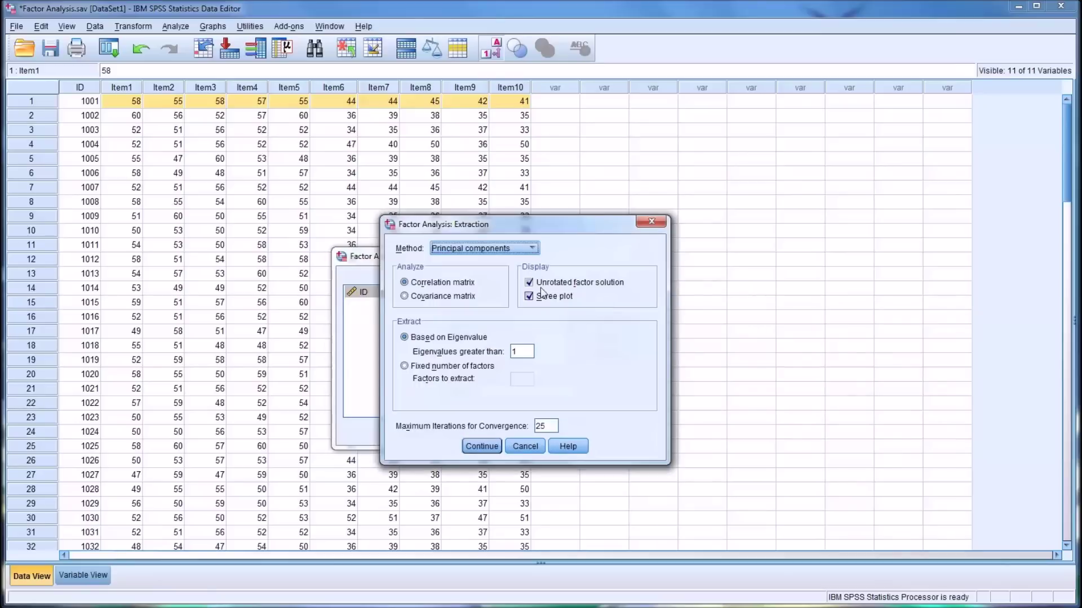
pyautogui.click(533, 250)
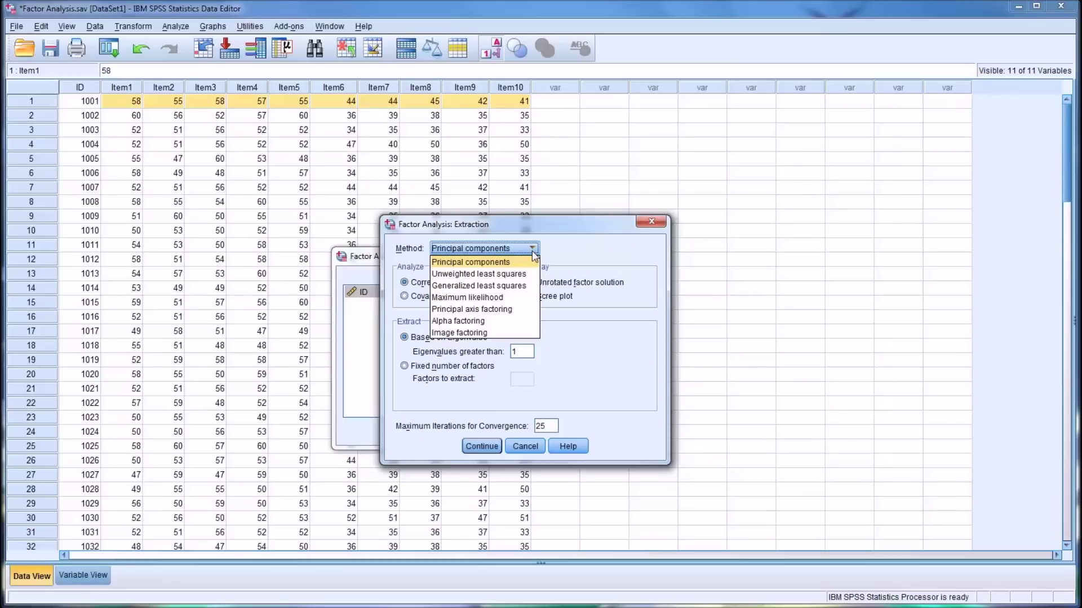
pyautogui.click(532, 251)
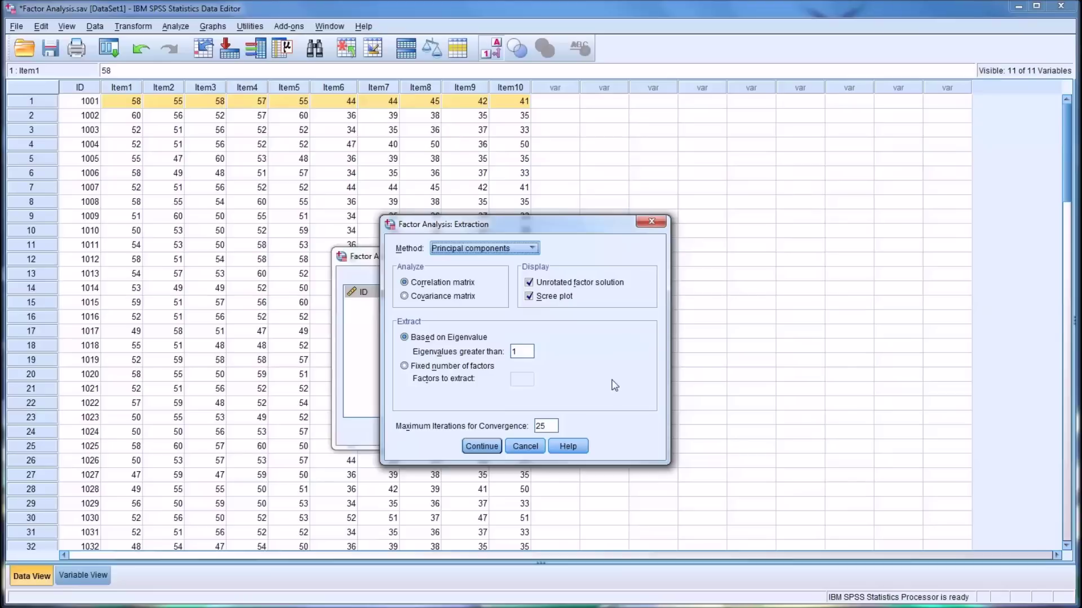
pyautogui.click(532, 249)
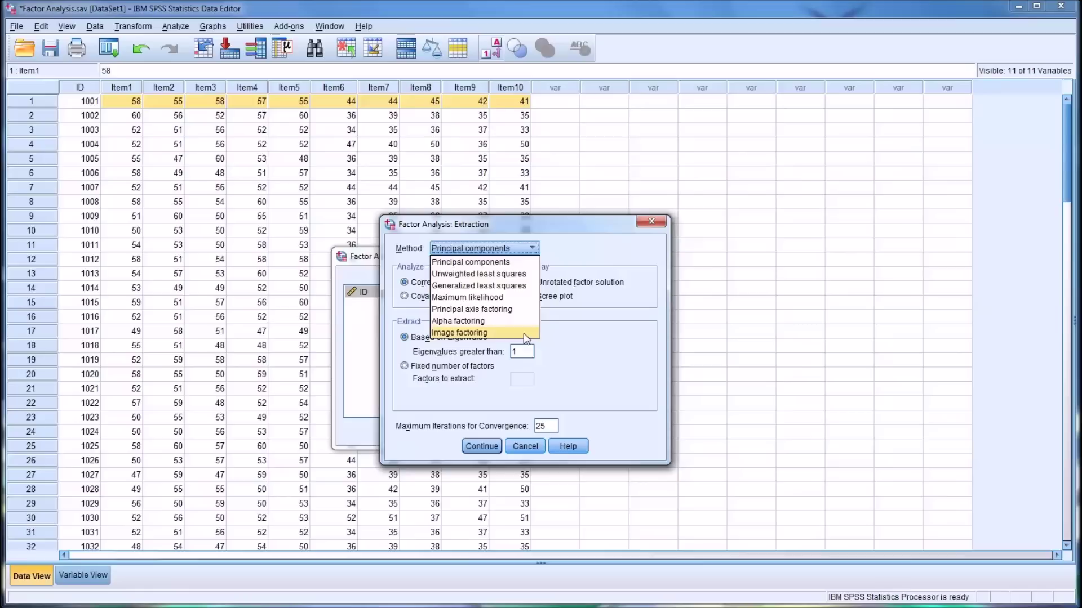
pyautogui.click(587, 258)
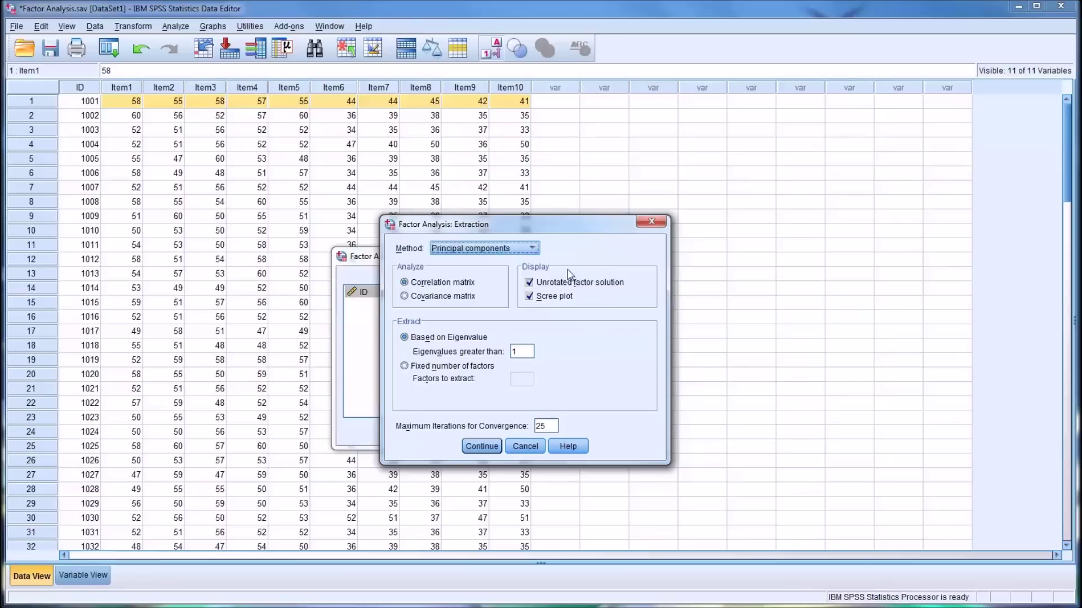
pyautogui.click(527, 446)
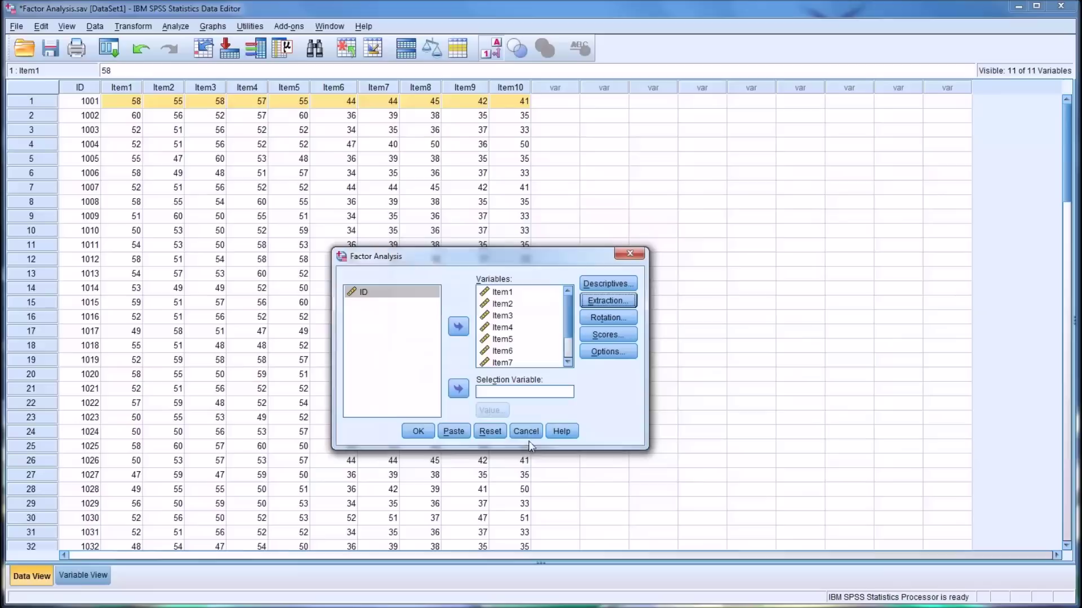
# Step: Cancel the Factor Analysis dialog without running it and select the row 1 ID cell
pyautogui.click(526, 431)
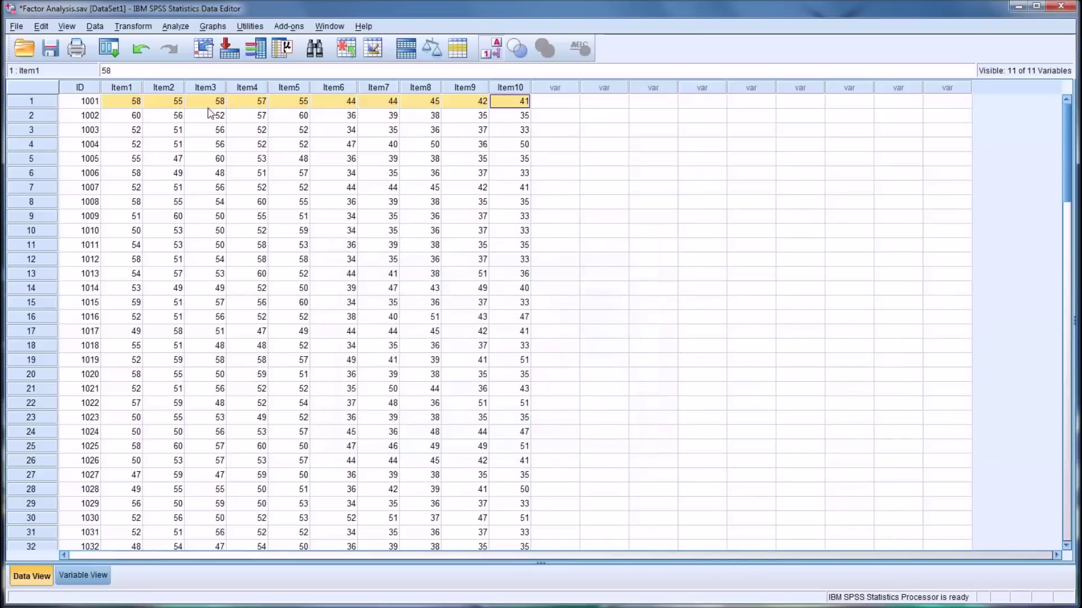
pyautogui.click(91, 105)
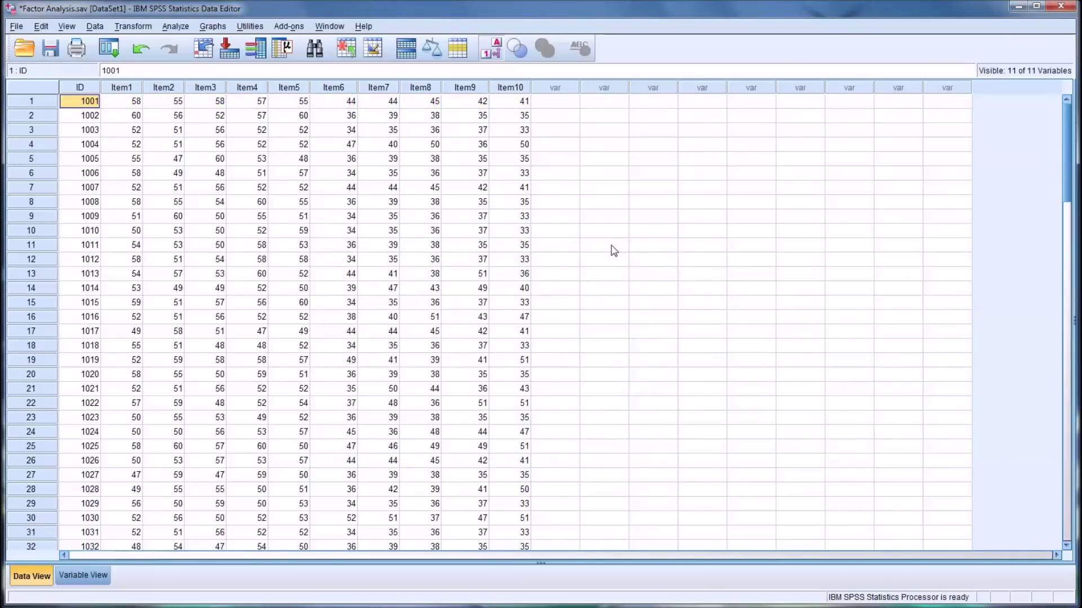